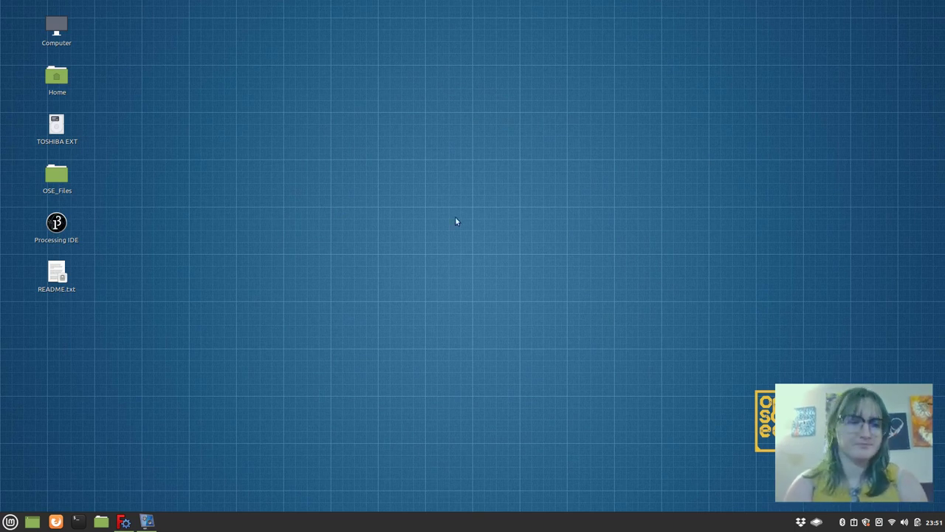
- Search 'random address generator' in Firefox and open the randomlists.com Random Addresses page
click(56, 522)
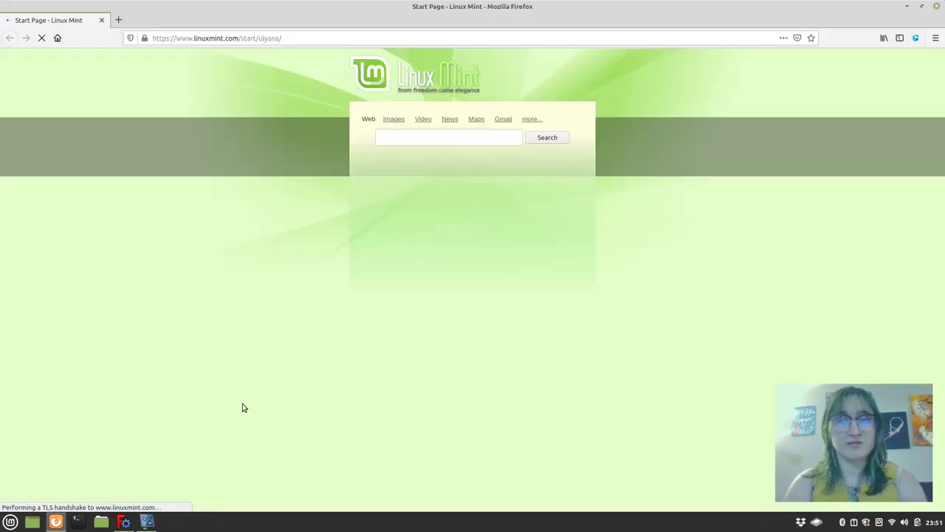
click(170, 37)
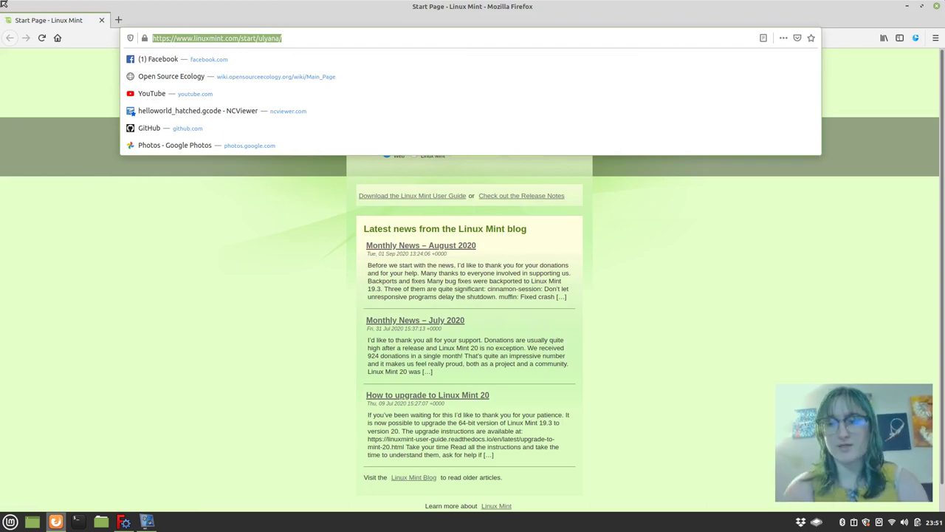
text(rand)
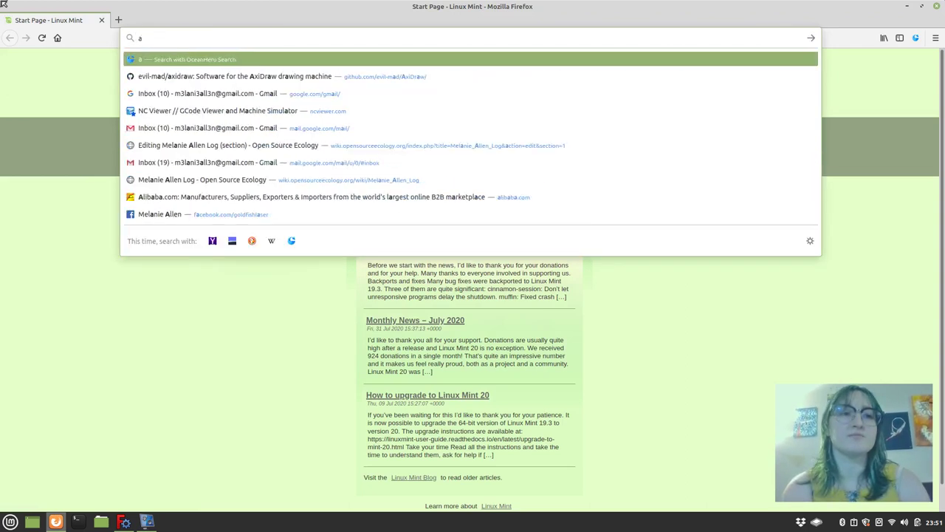
text(om address gene)
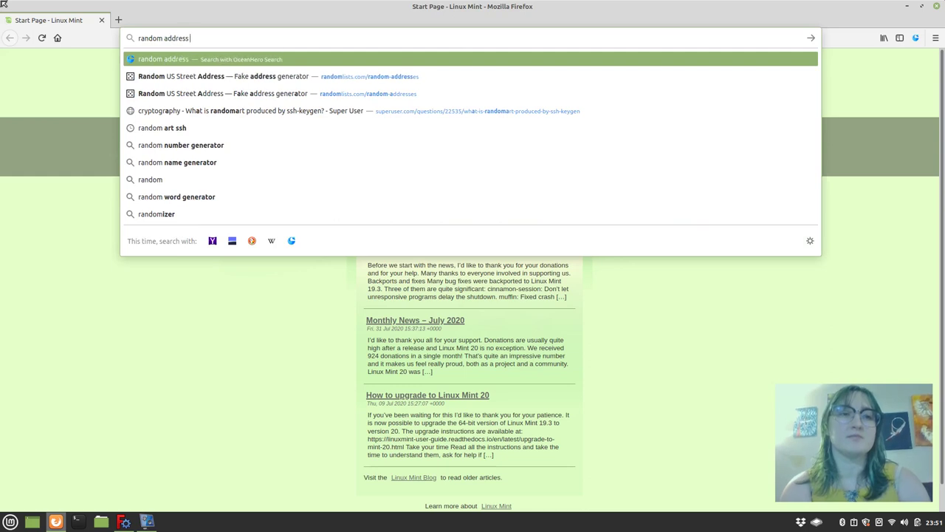
text(rator)
key(Return)
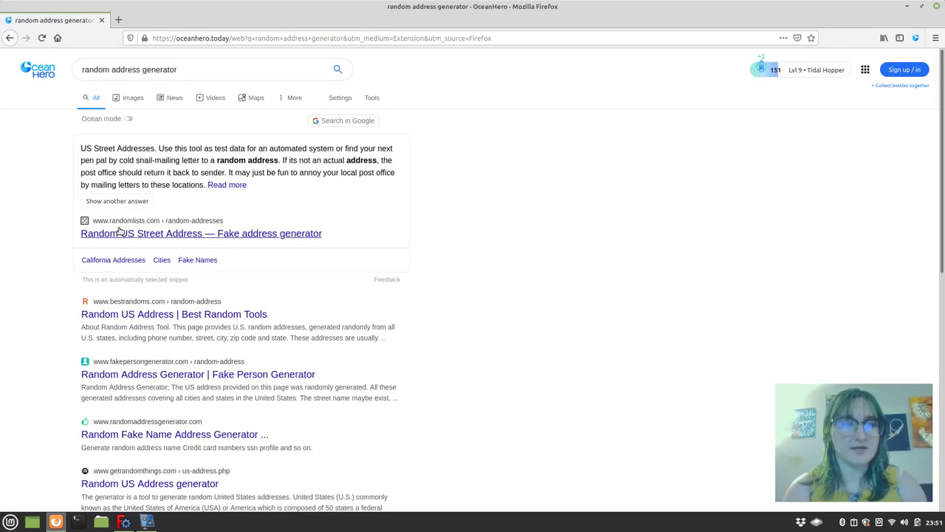
click(122, 240)
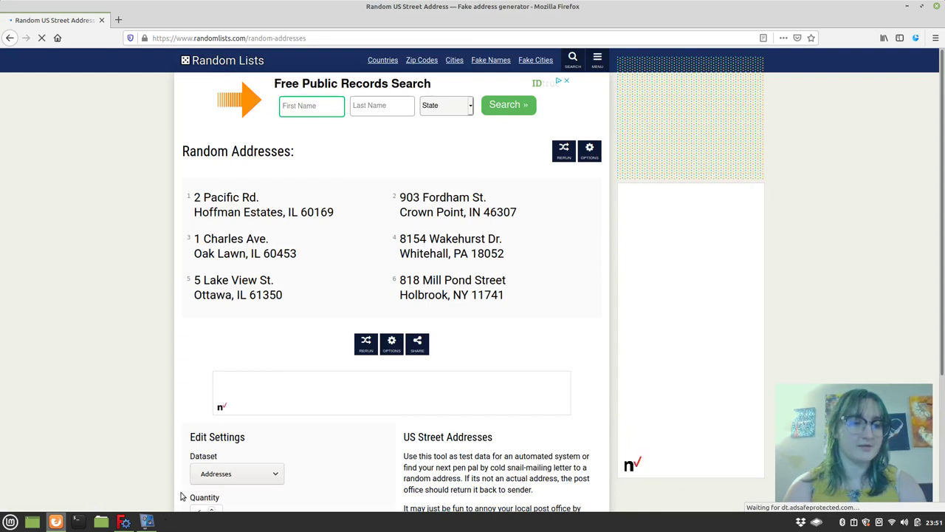
- Launch Inkscape from the Graphics applications menu
click(11, 522)
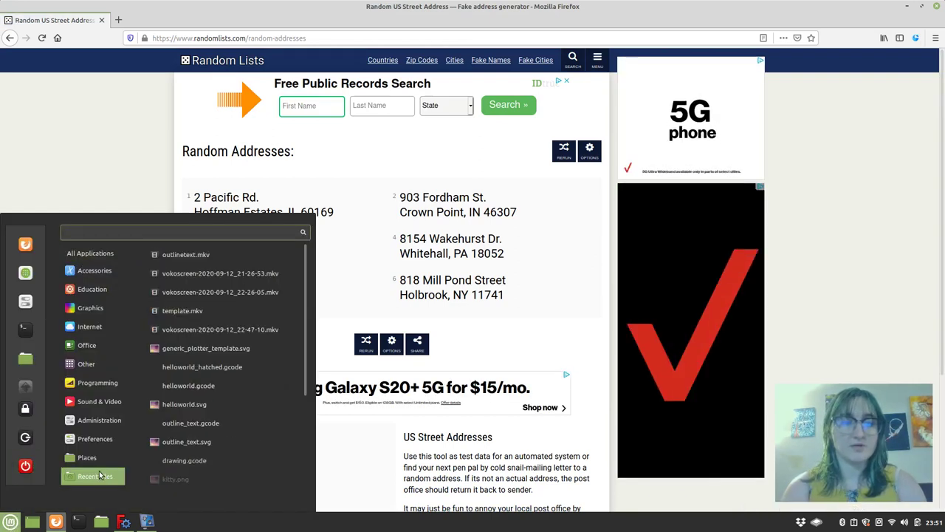
mouse_move(116, 314)
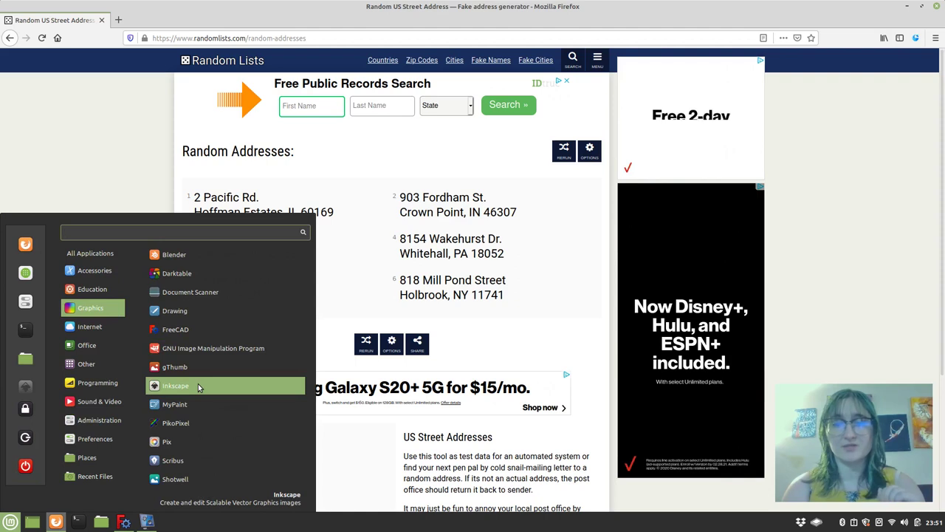
click(198, 385)
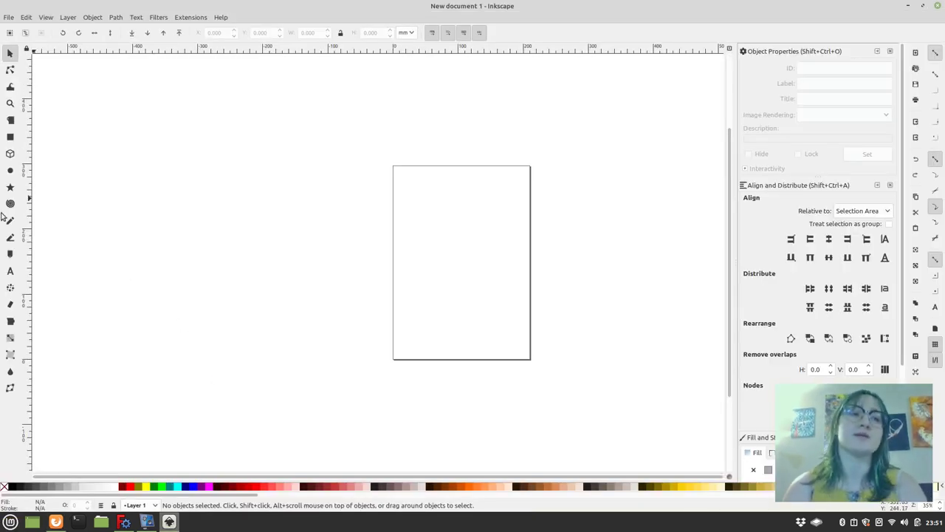
- Create a new document from the generic plotter template
click(8, 18)
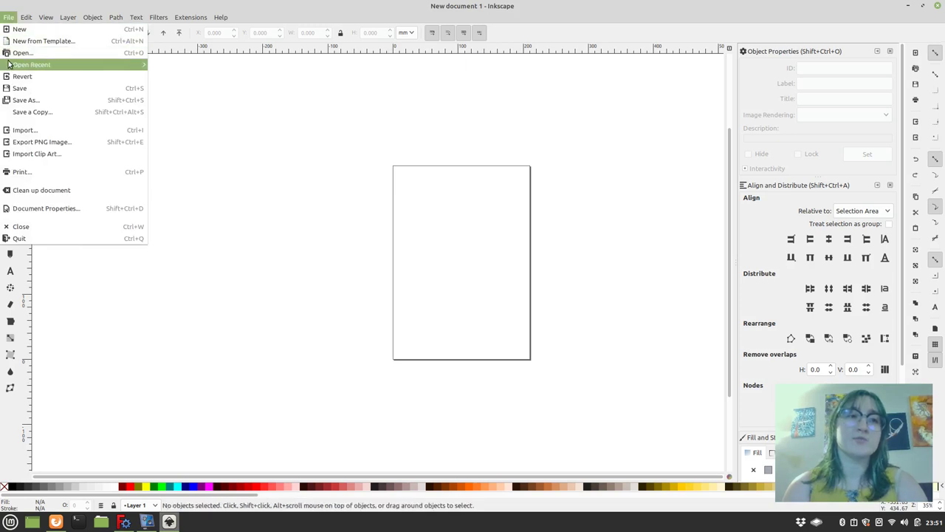
mouse_move(10, 67)
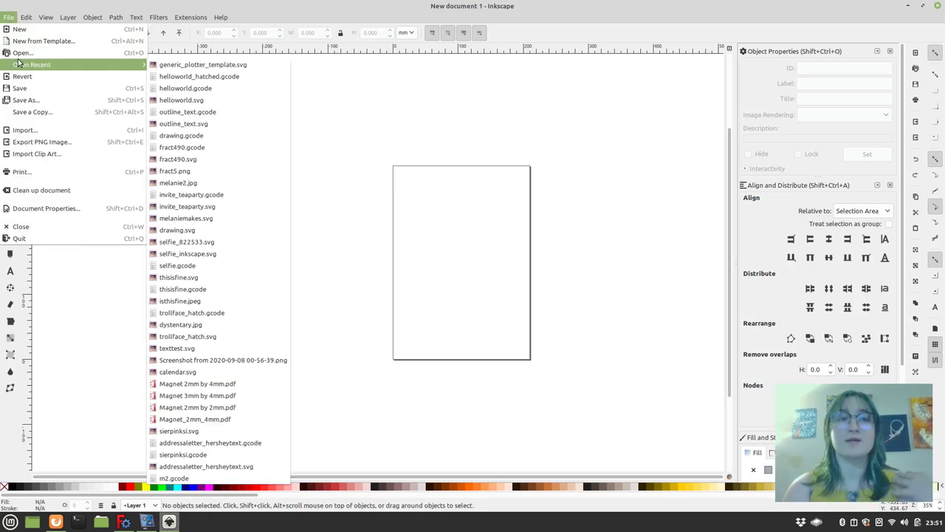
click(30, 41)
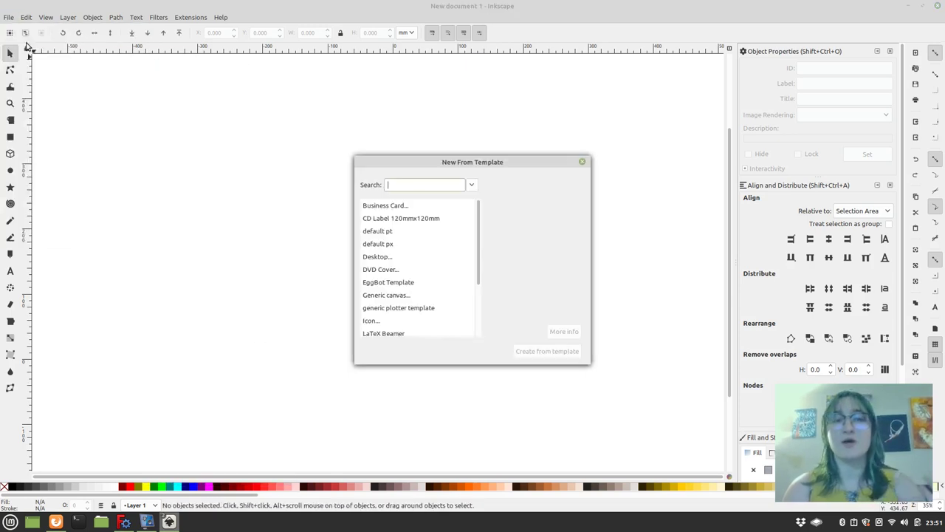
click(425, 308)
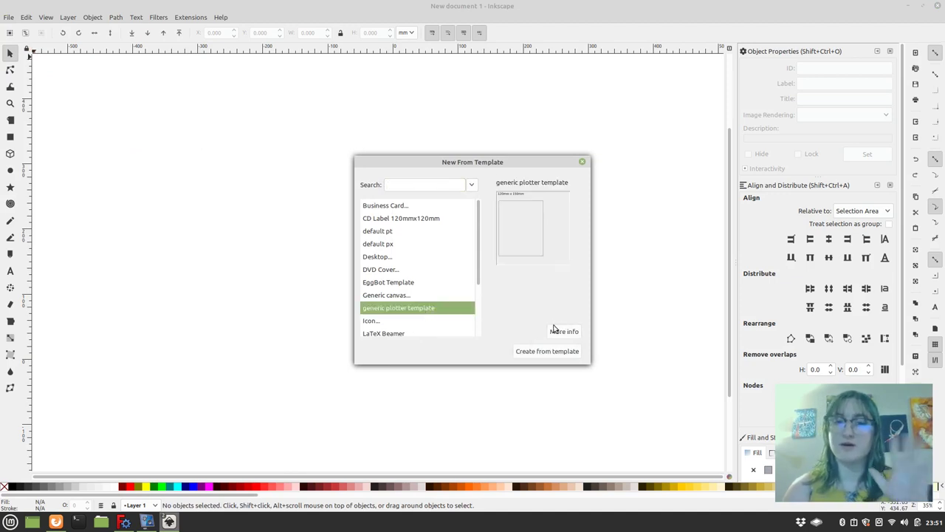
click(547, 351)
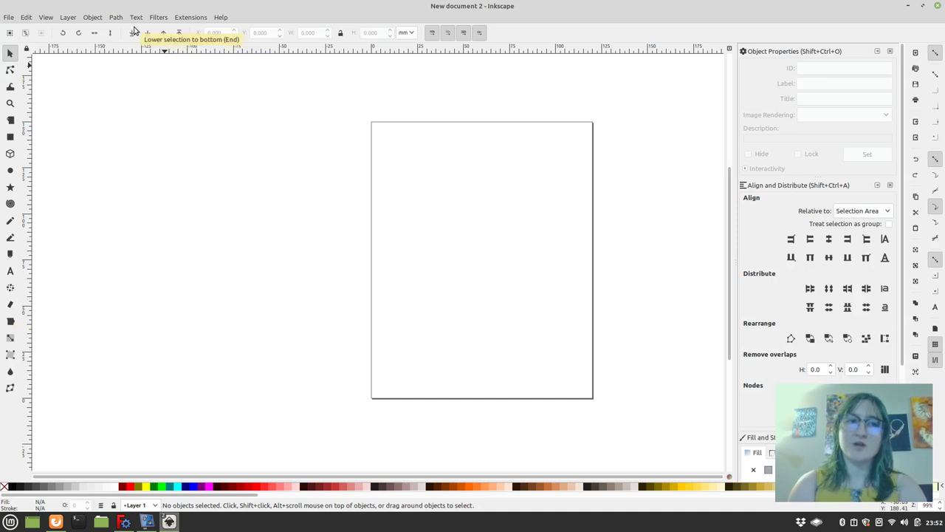
- In Hershey Text, replace 'Place' with the recipient's full name and enable Live preview
click(185, 18)
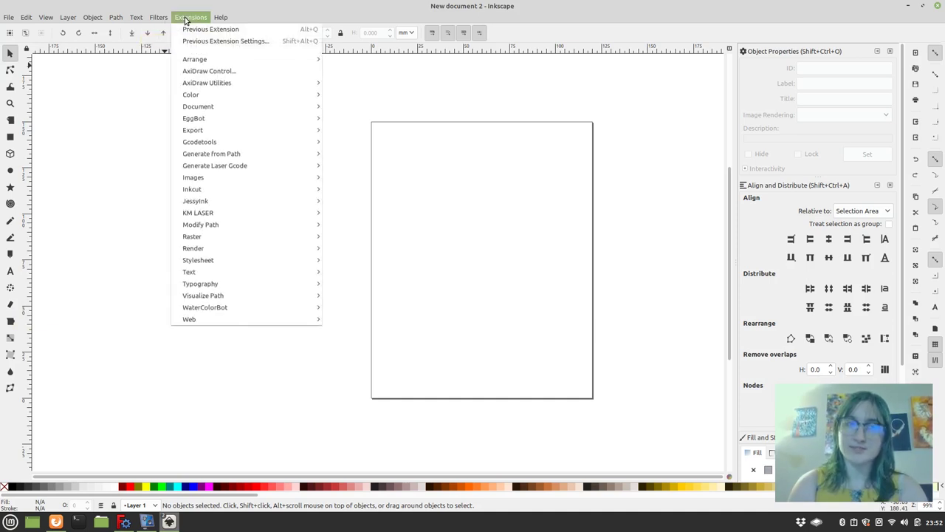
mouse_move(226, 254)
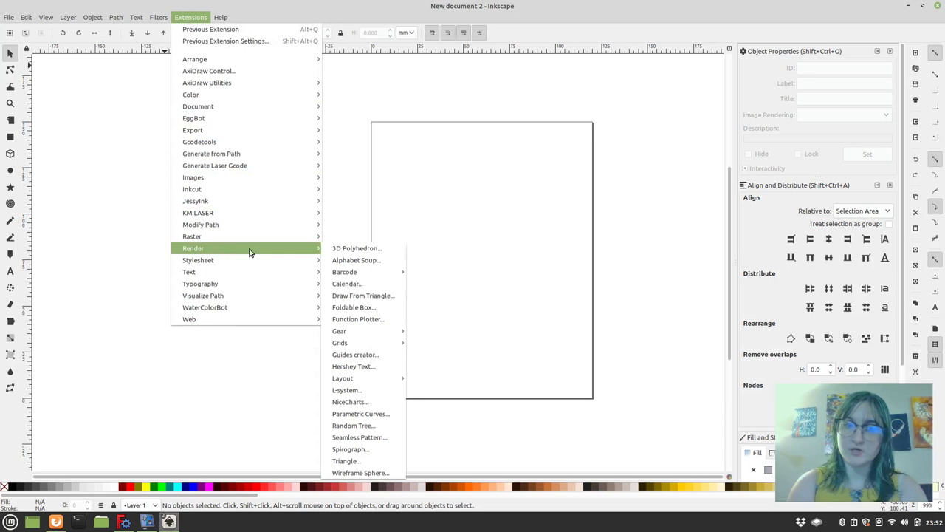
click(355, 366)
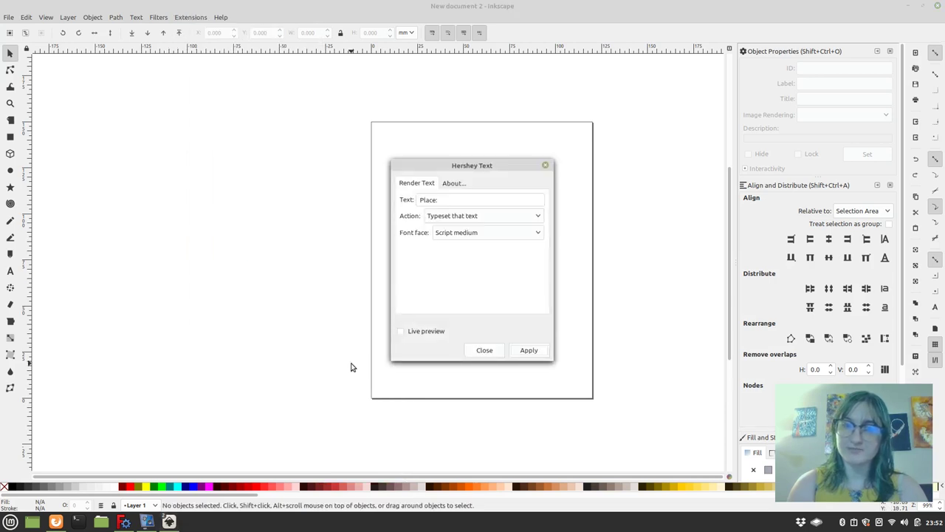
click(423, 200)
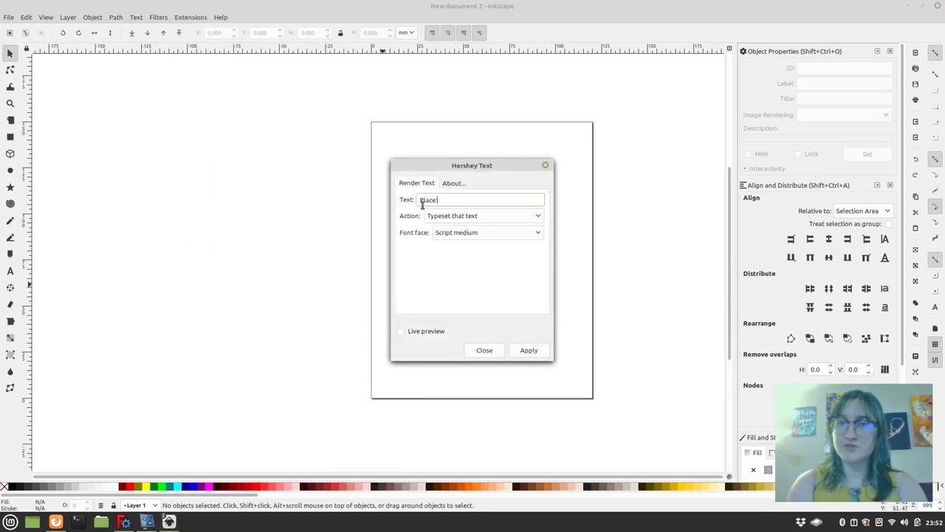
double_click(424, 201)
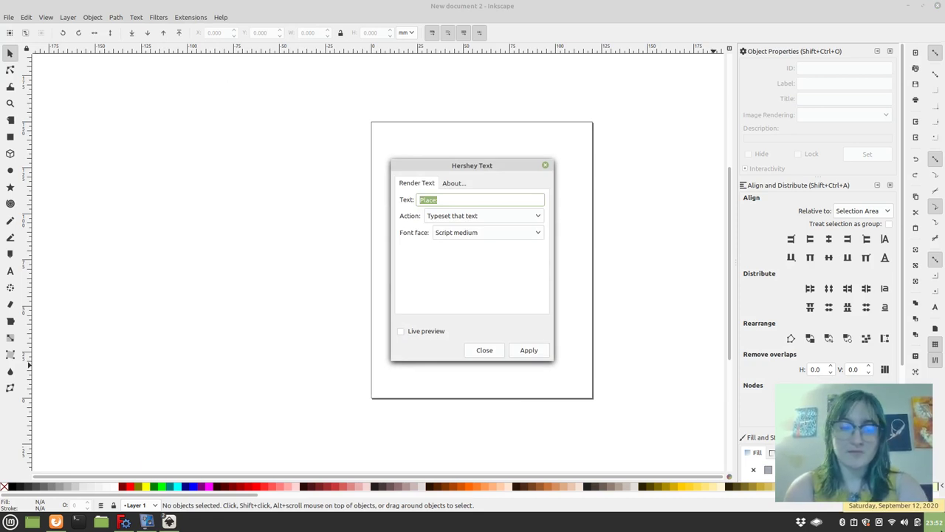
text(Ja)
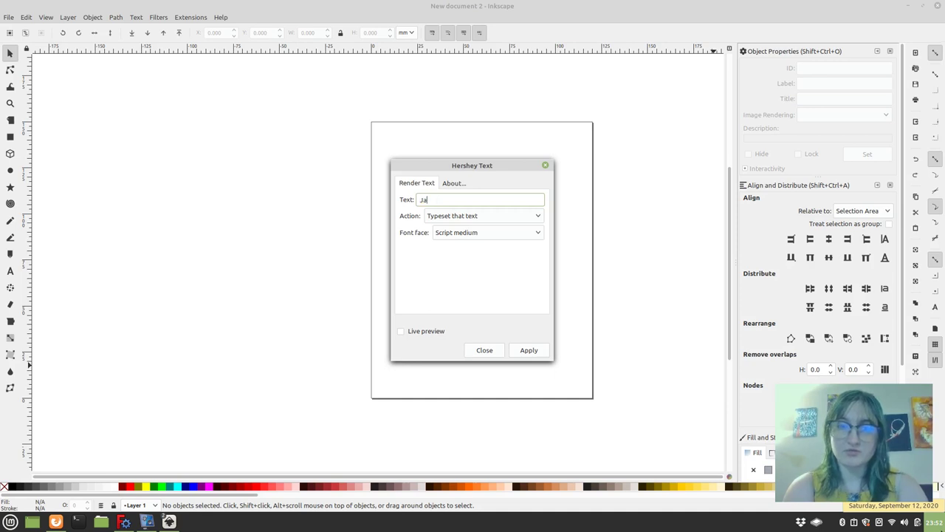
text(yne Doe)
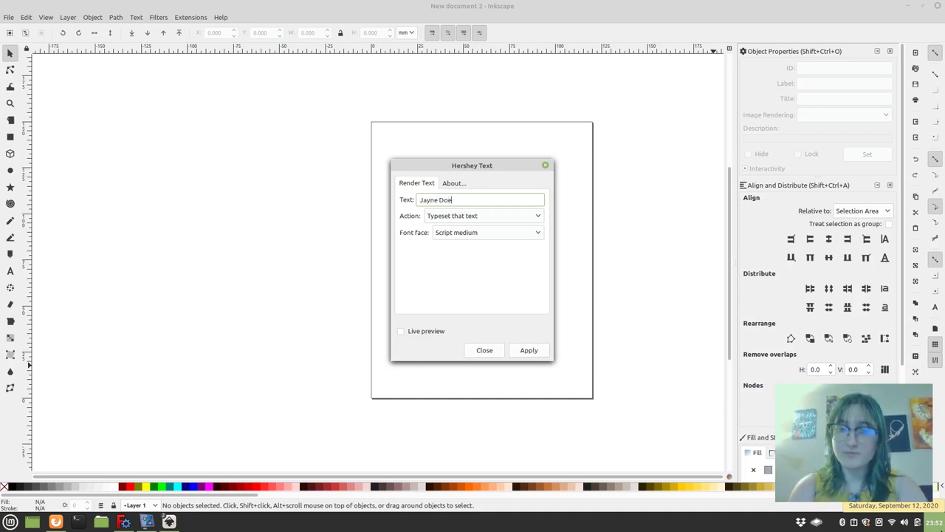
drag(483, 165, 217, 121)
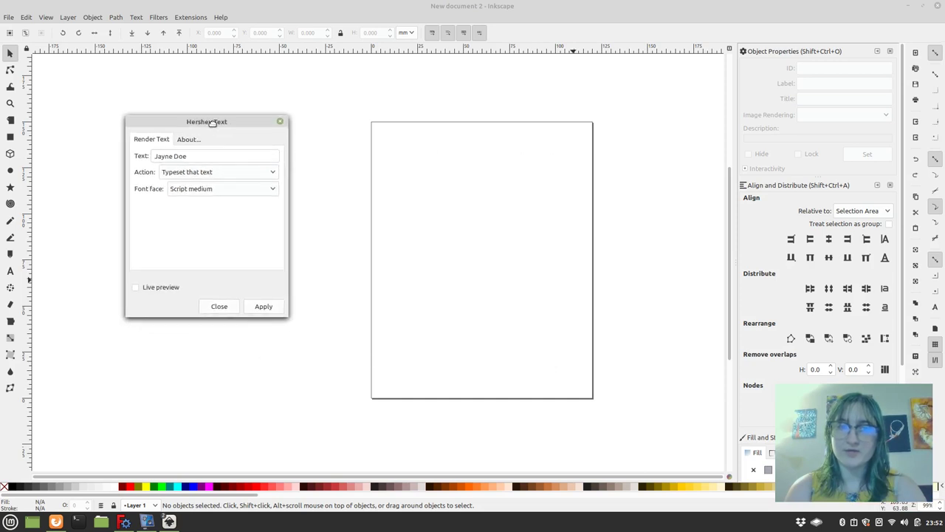
click(135, 287)
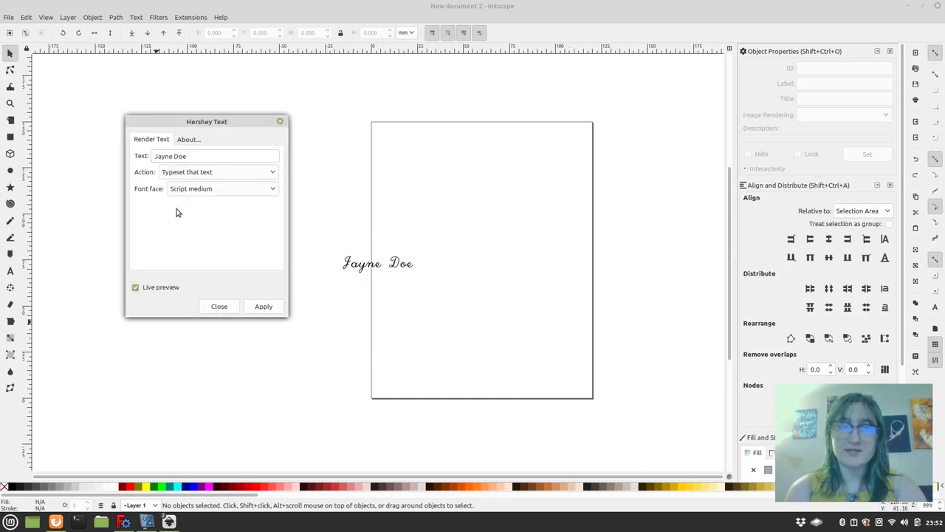
- Try the Serif medium, Astrology and Meteorology faces, then settle on Script 1-stroke
click(210, 191)
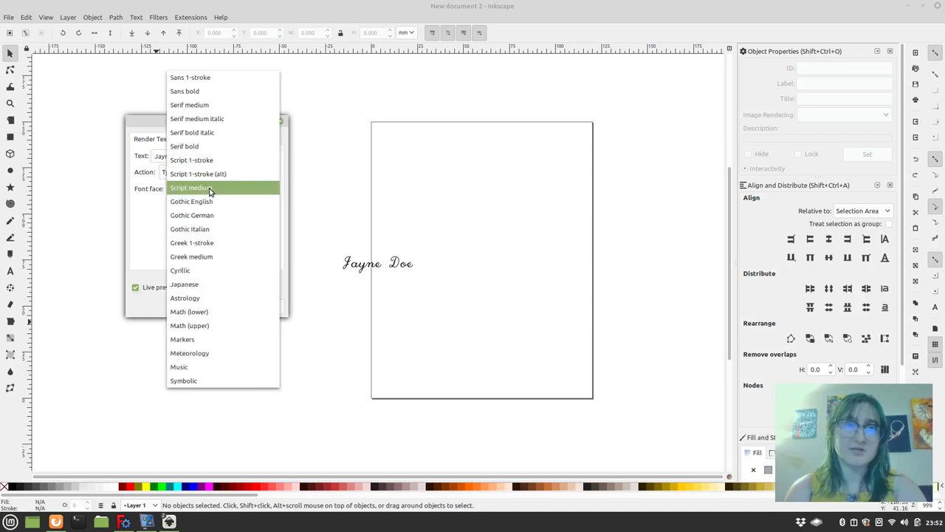
click(221, 108)
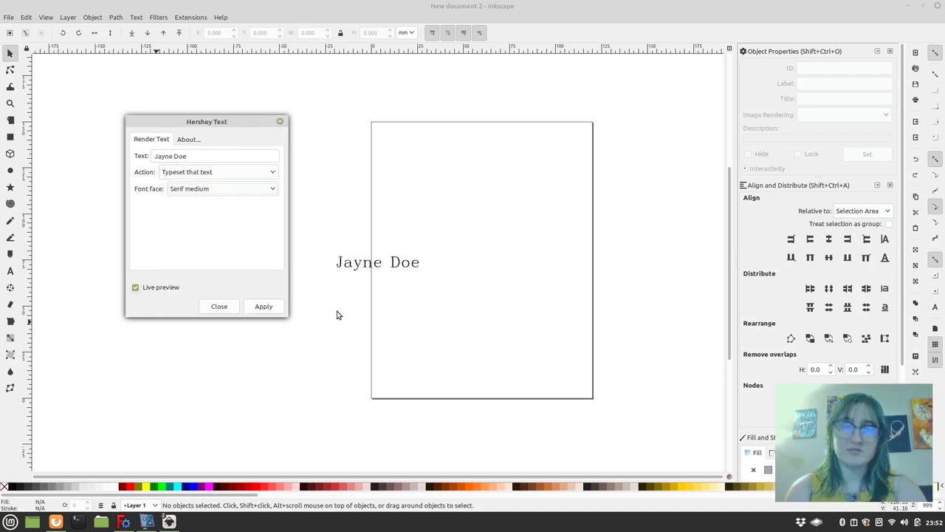
click(248, 190)
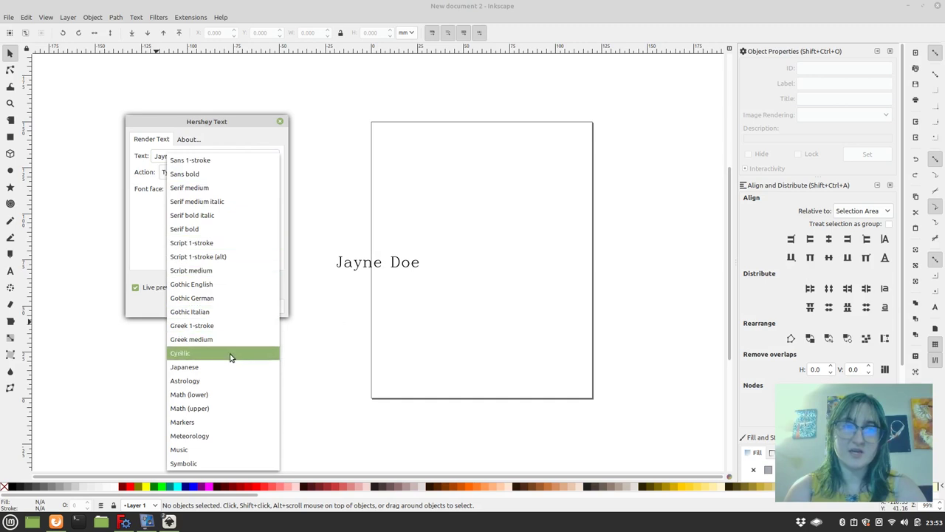
click(210, 381)
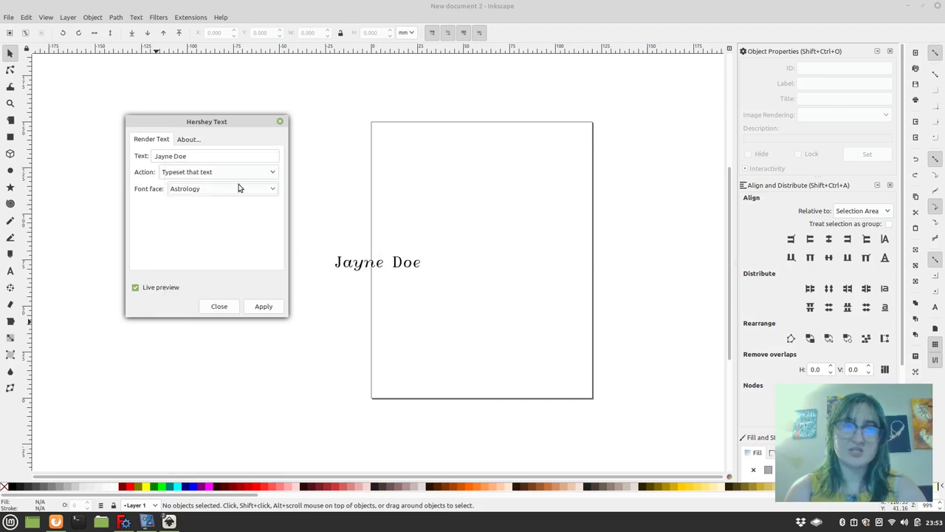
click(220, 191)
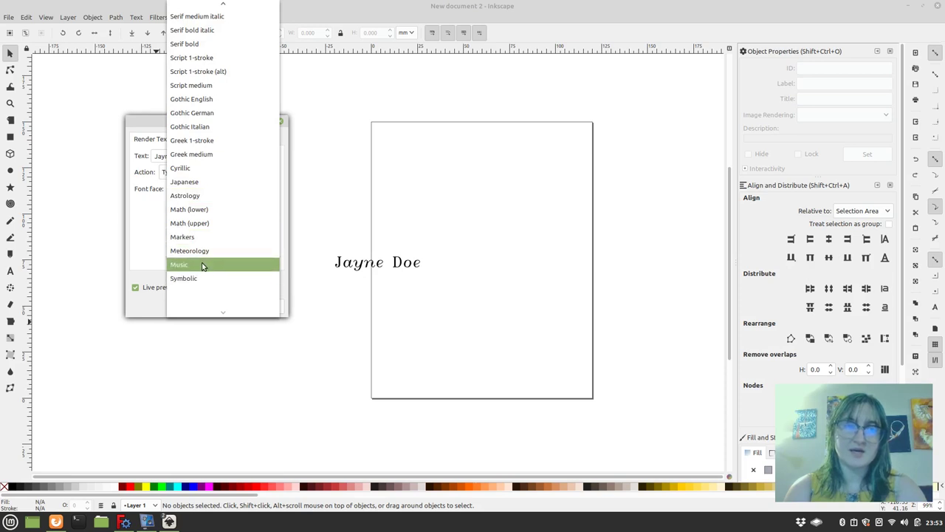
click(205, 252)
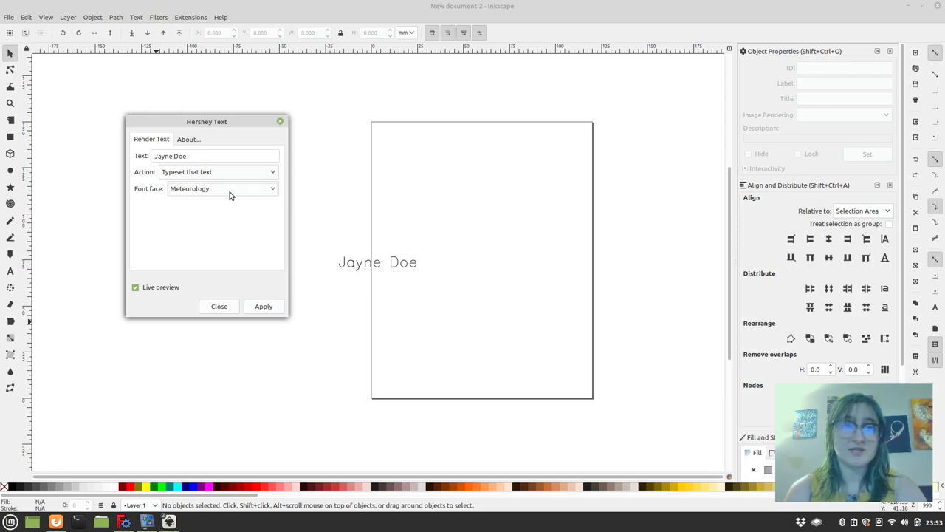
click(231, 190)
scroll(231, 145, up, 3)
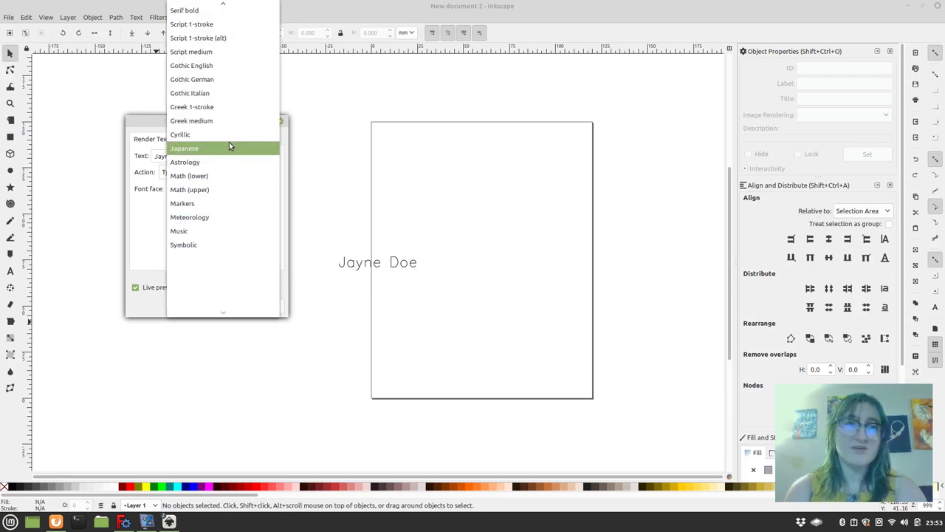
click(234, 46)
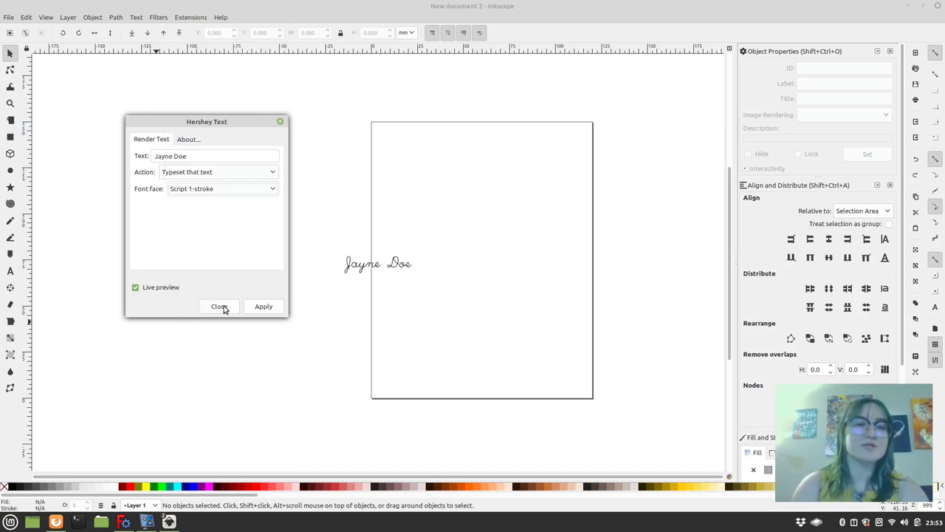
- Render the name onto the page and move it to the lower right
click(263, 307)
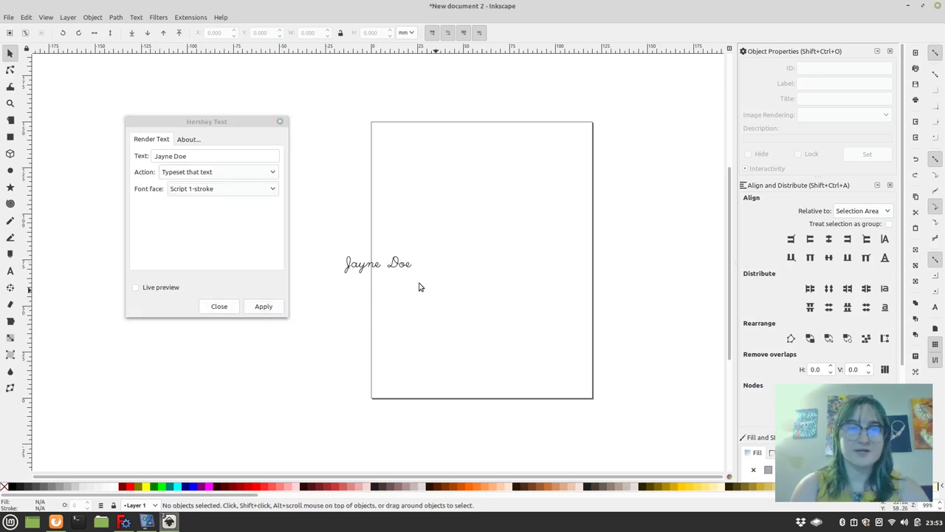
click(401, 268)
drag(401, 268, 541, 318)
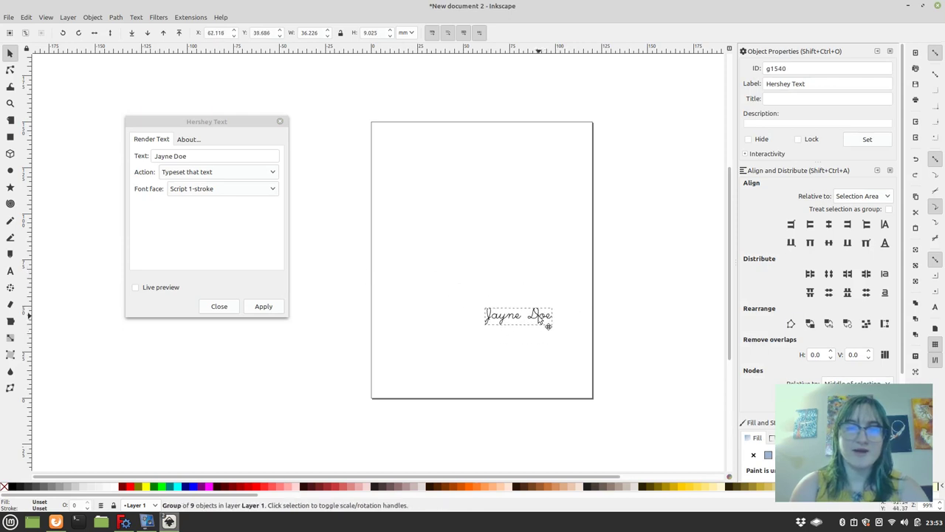
click(546, 333)
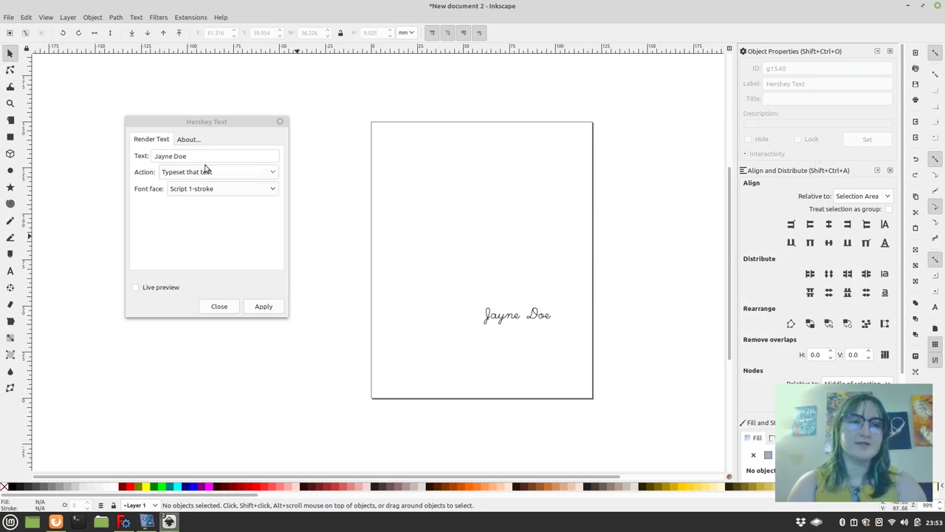
- Copy a street line from the address page into Hershey Text and render it
click(57, 520)
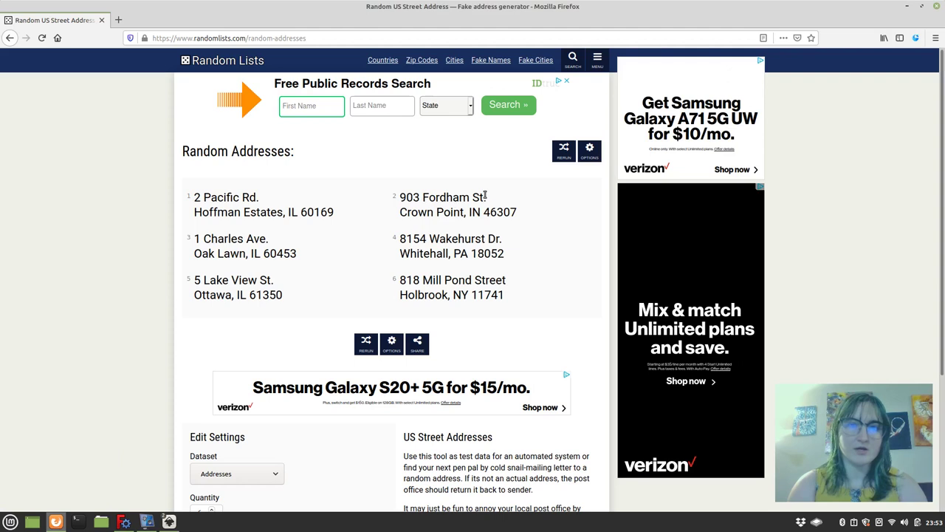
drag(487, 198, 400, 198)
key(ctrl+c)
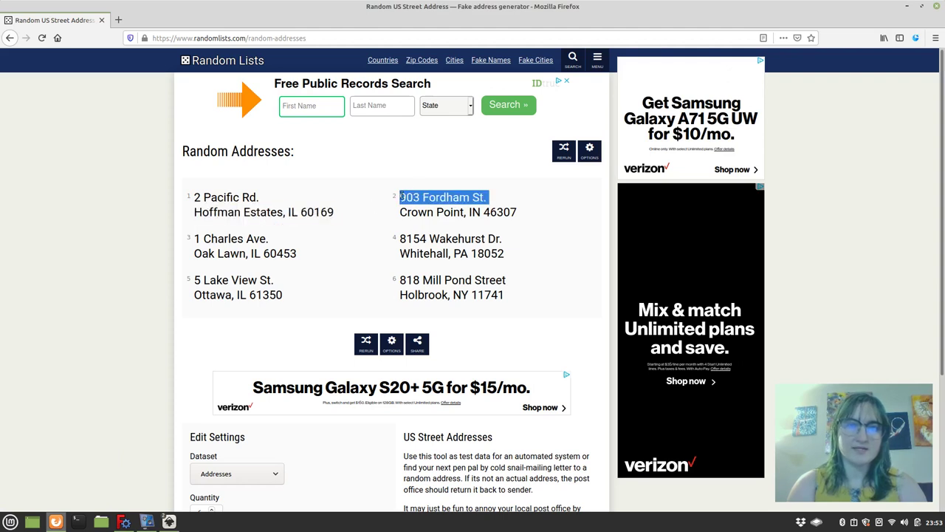
click(168, 522)
drag(202, 156, 151, 155)
key(ctrl+v)
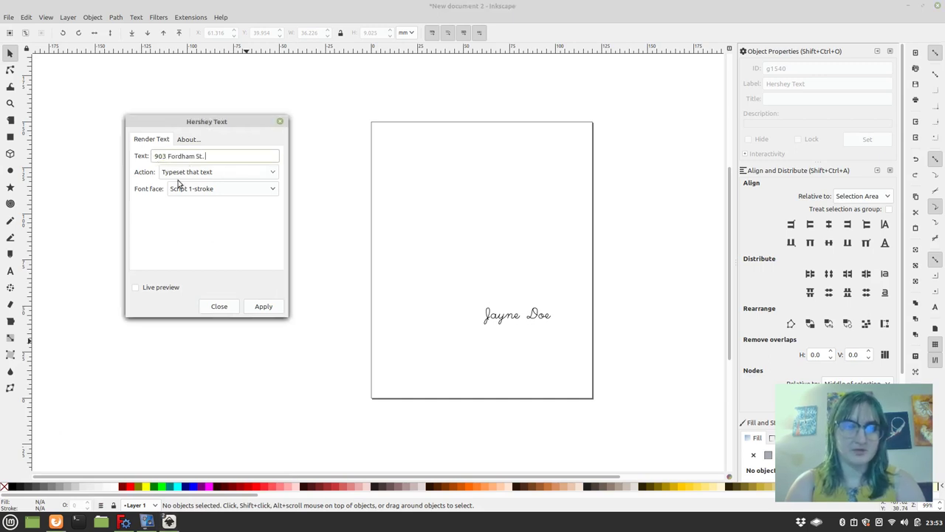
click(261, 307)
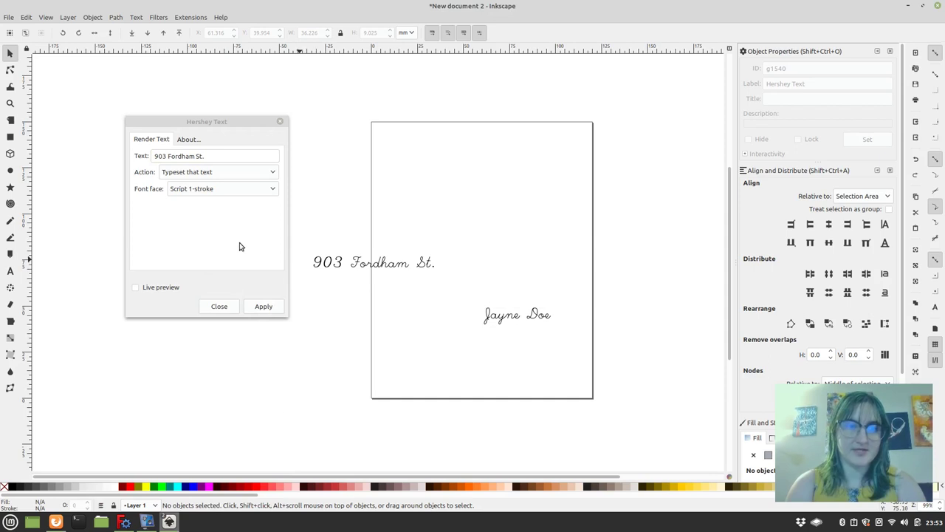
- Copy the matching city, state and ZIP line into Hershey Text and render it
click(55, 521)
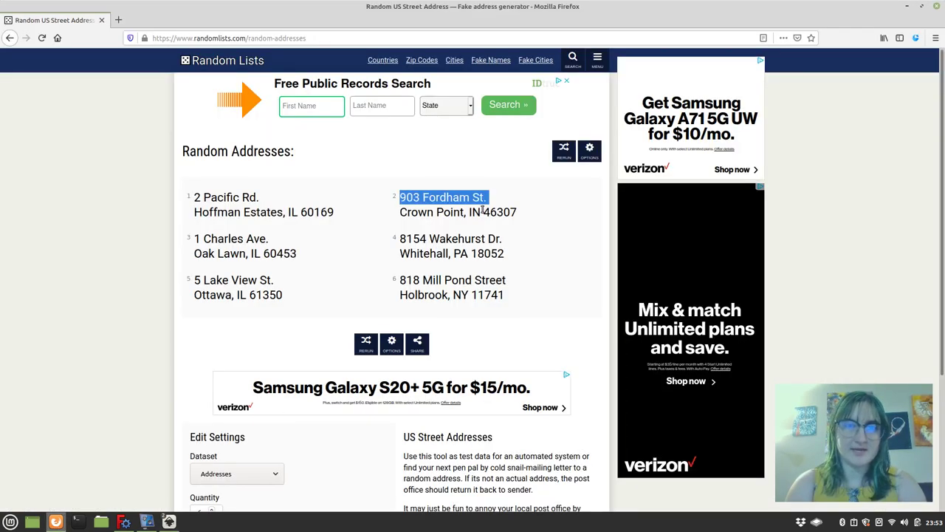
drag(518, 212, 399, 214)
key(ctrl+c)
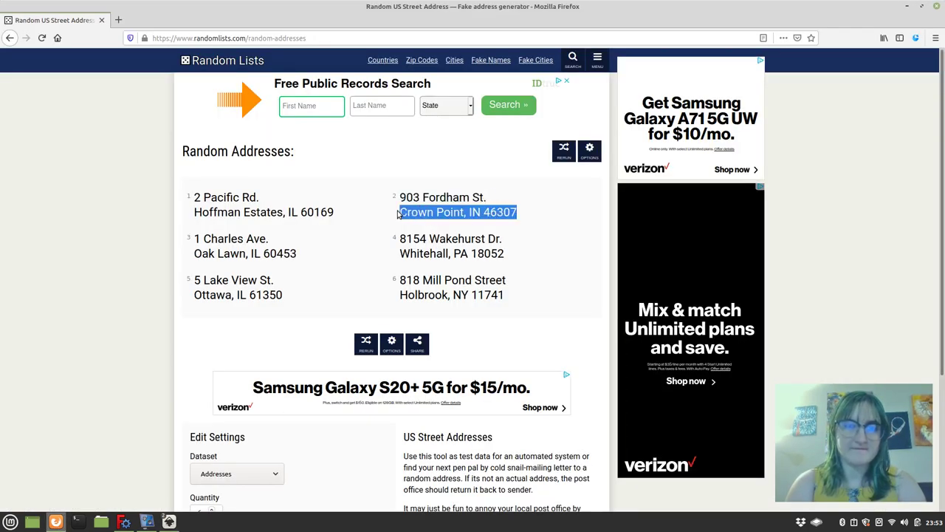
mouse_move(169, 521)
click(222, 476)
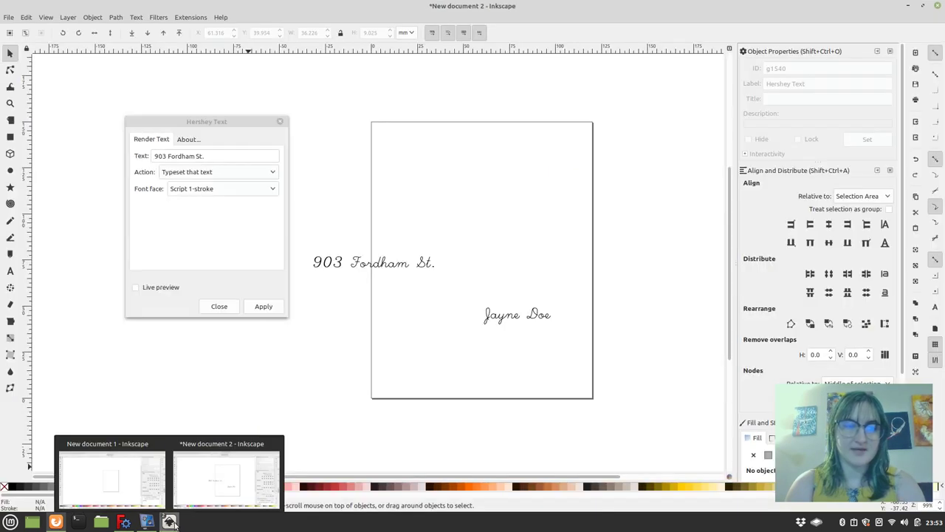
triple_click(217, 158)
key(ctrl+v)
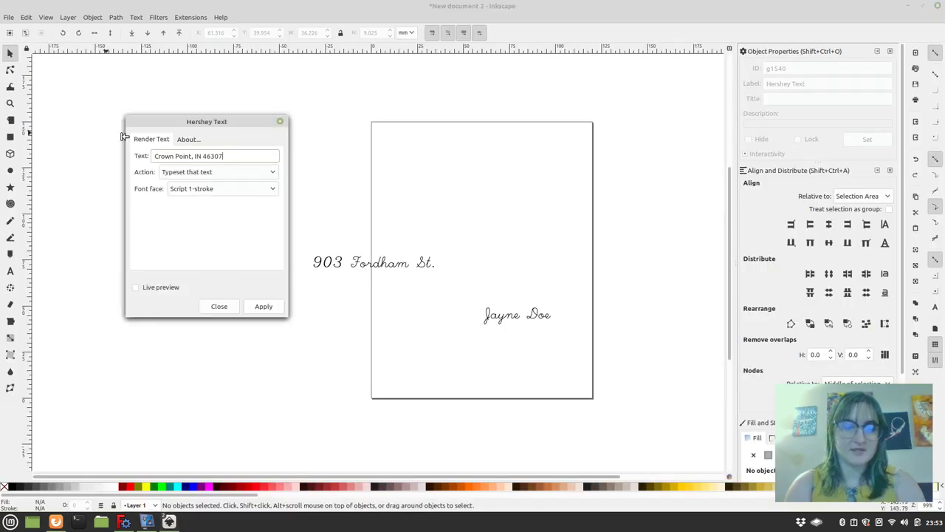
click(263, 306)
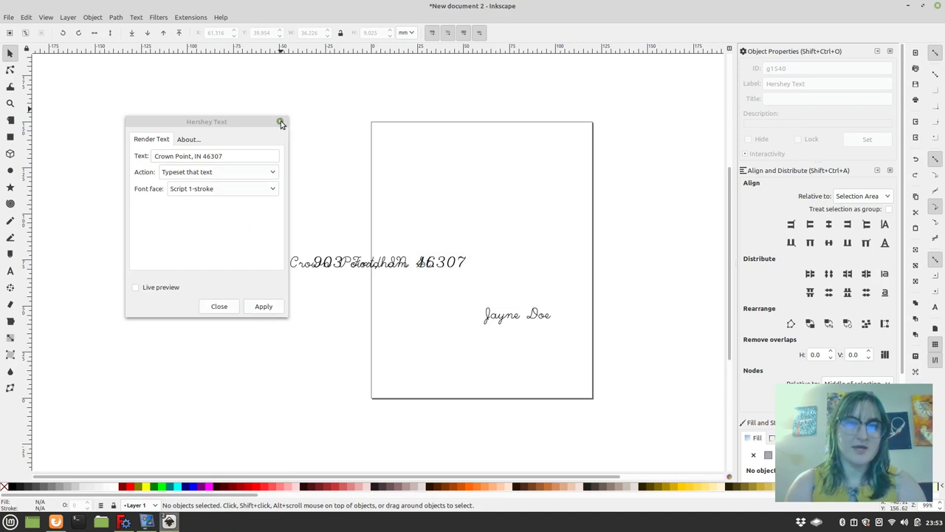
- Close Hershey Text, stack the street and city lines under the name, and select all three
click(280, 121)
drag(305, 267, 423, 380)
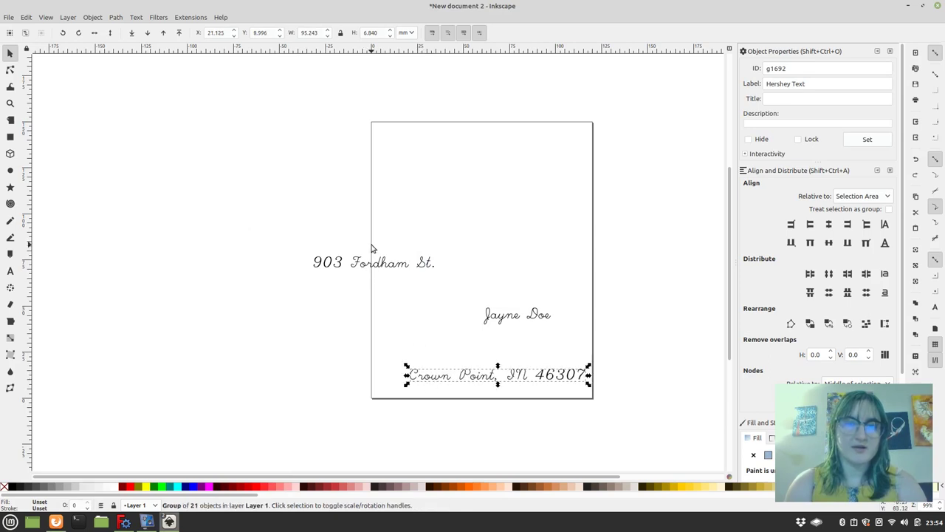
drag(373, 263, 473, 359)
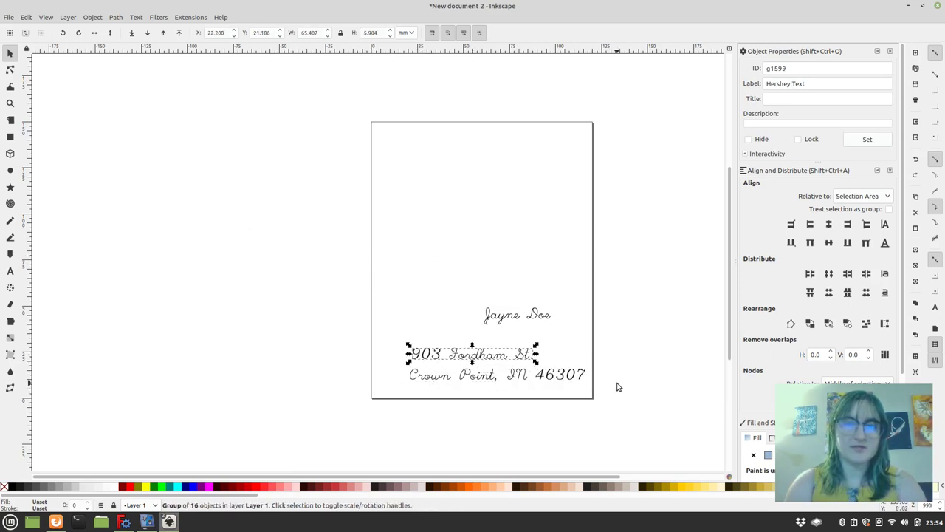
drag(619, 396, 316, 259)
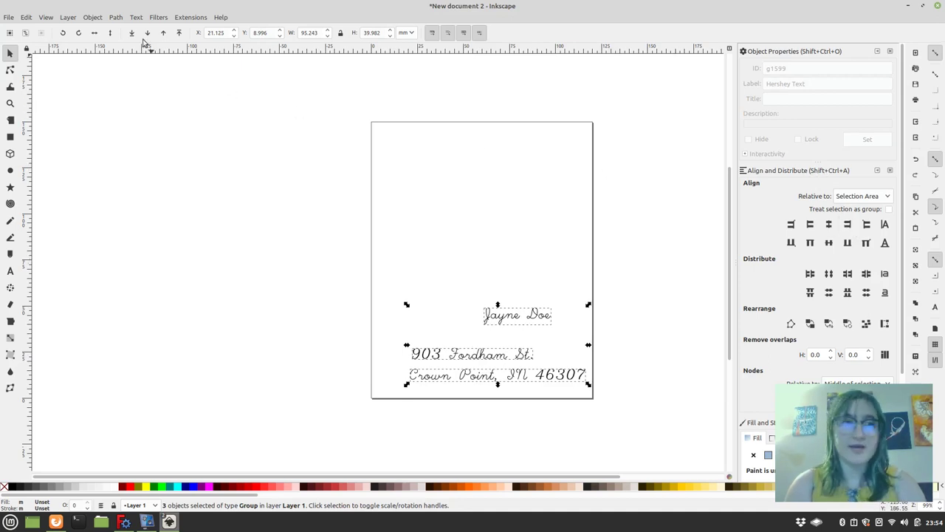
click(65, 17)
mouse_move(105, 20)
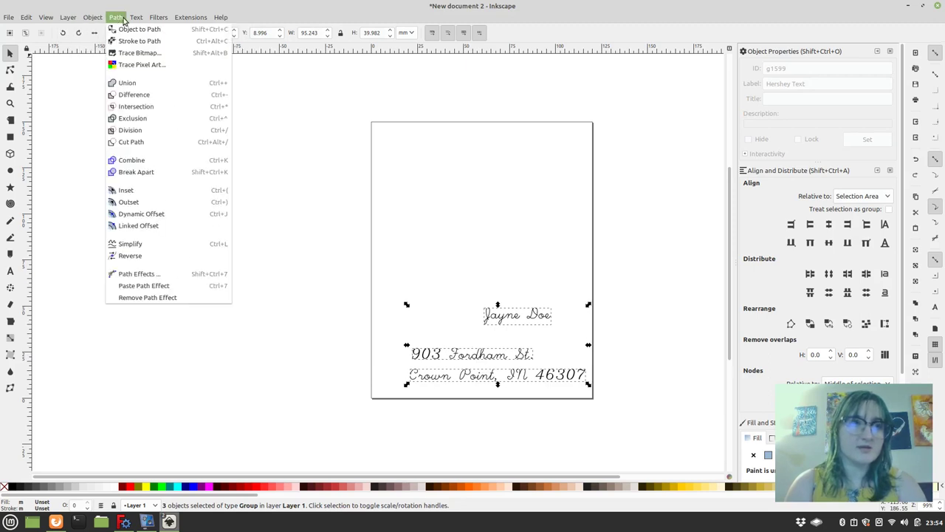
mouse_move(162, 21)
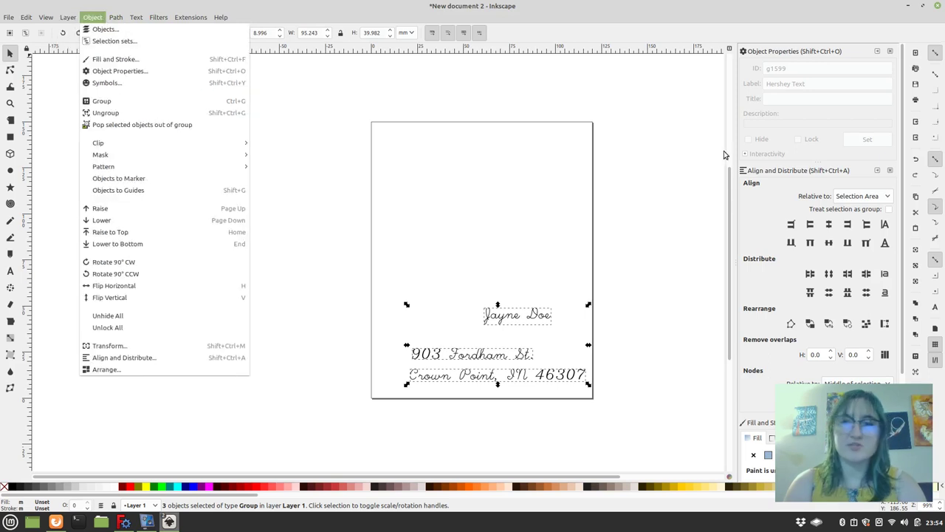
click(838, 173)
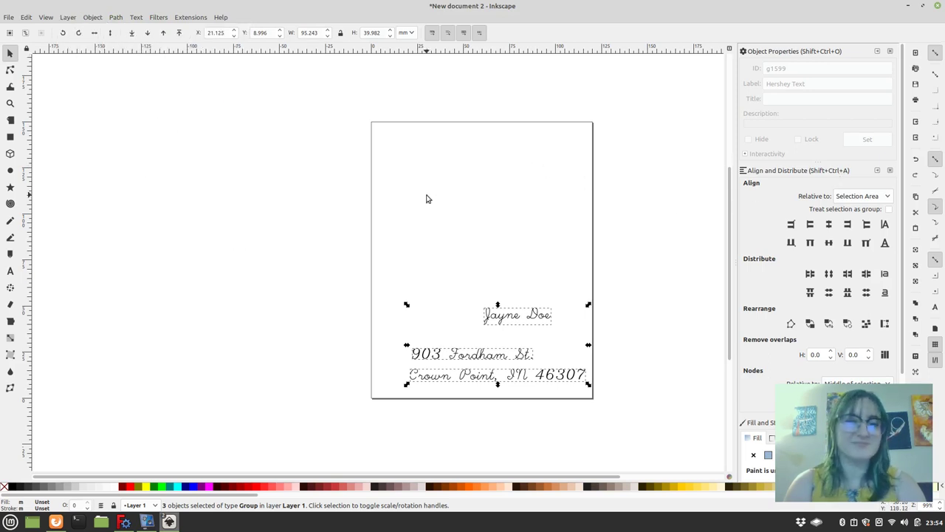
- Right-align the three lines and distribute their bottom edges evenly
click(847, 224)
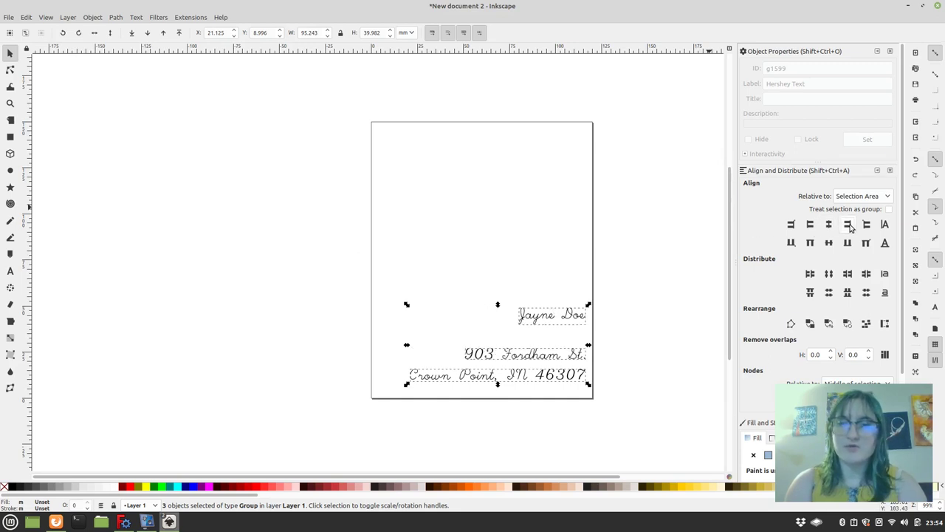
click(848, 293)
click(649, 341)
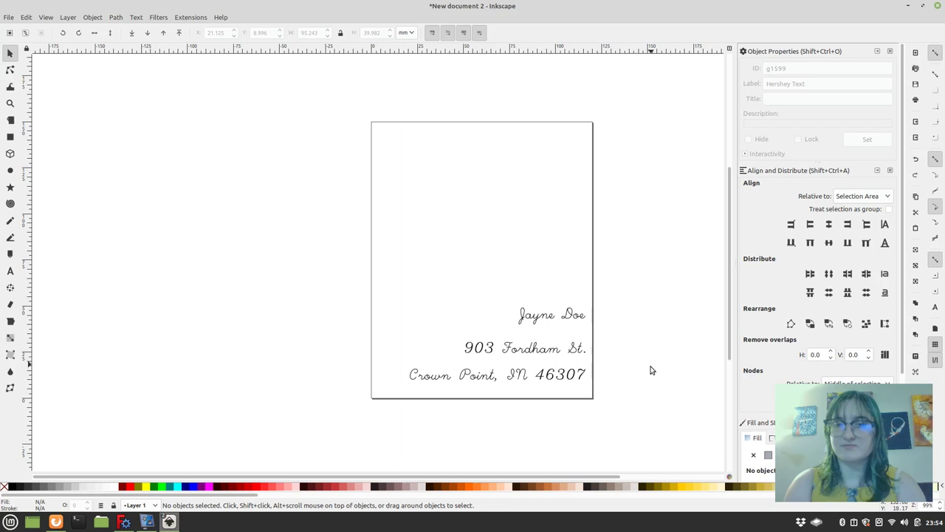
- Select the city, state and ZIP line, then a single ZIP code glyph
drag(608, 396, 347, 362)
drag(530, 377, 556, 375)
ctrl+click(552, 375)
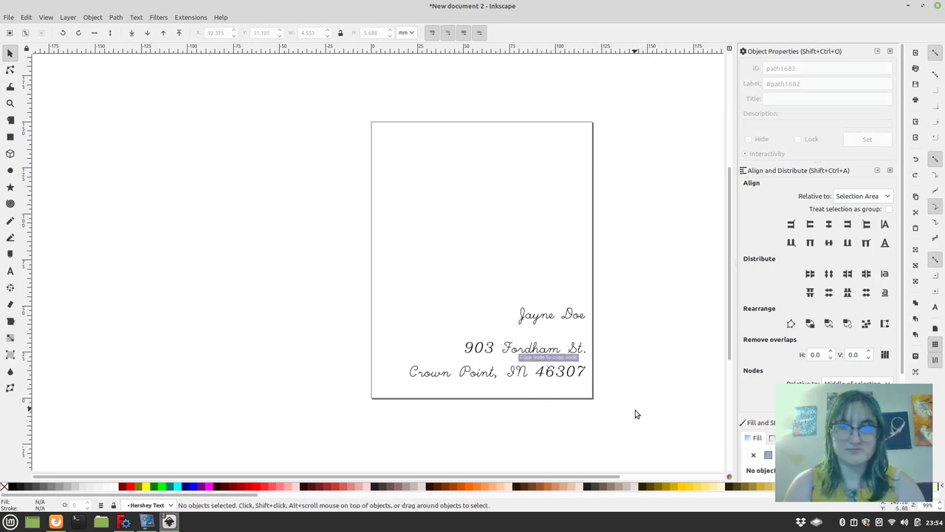
- Drag the city line toward the street line, then undo those moves
drag(618, 405, 349, 364)
drag(523, 382, 524, 366)
drag(611, 337, 564, 349)
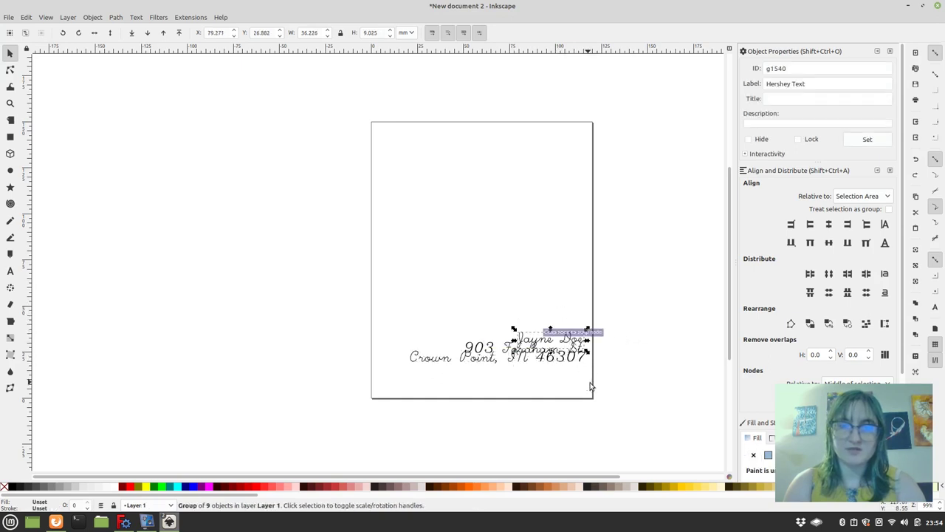
click(590, 384)
key(ctrl+z)
key(ctrl+z)
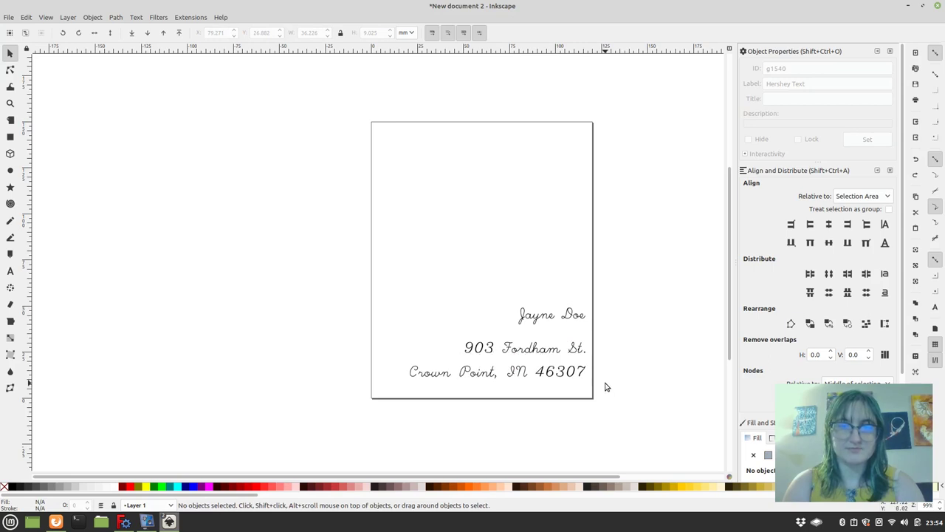
- Nudge the city line up one step, then both address lines up three steps
drag(598, 395, 386, 361)
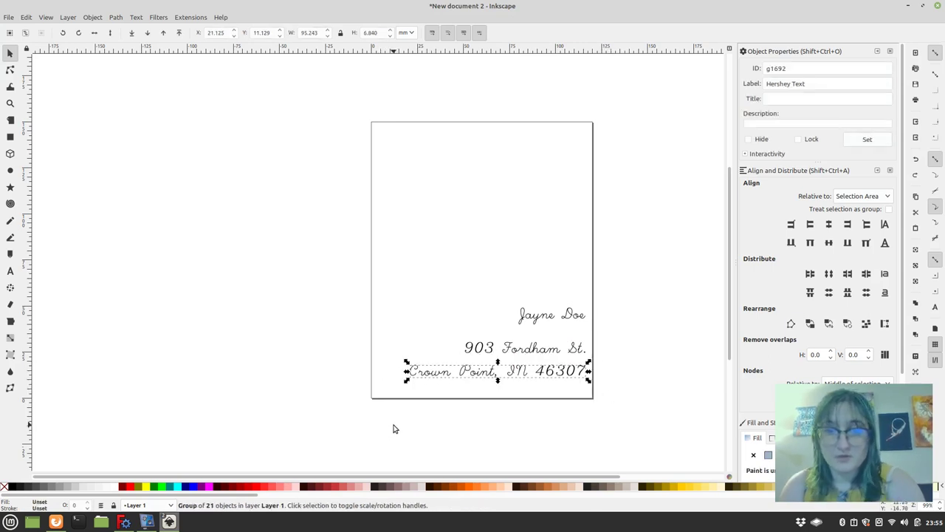
key(Up)
key(Up)
key(Up)
key(Up)
key(Up)
drag(630, 400, 313, 333)
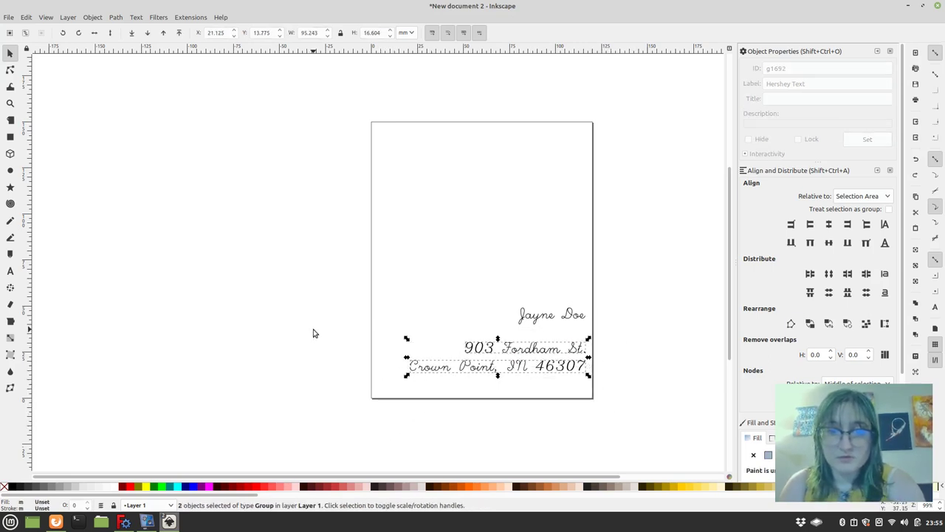
key(Up)
key(Up)
key(Up)
key(Up)
key(Up)
key(Up)
key(Up)
key(Up)
key(Up)
key(Up)
key(Up)
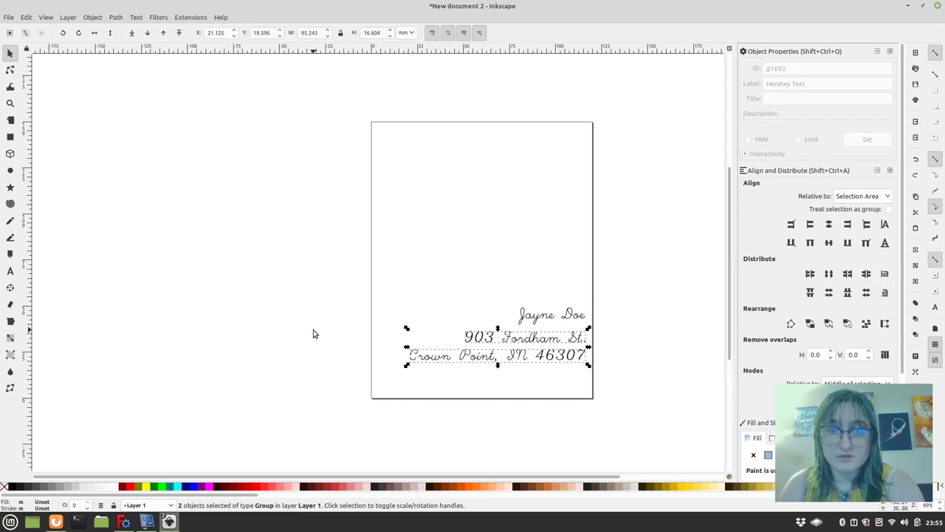
key(Up)
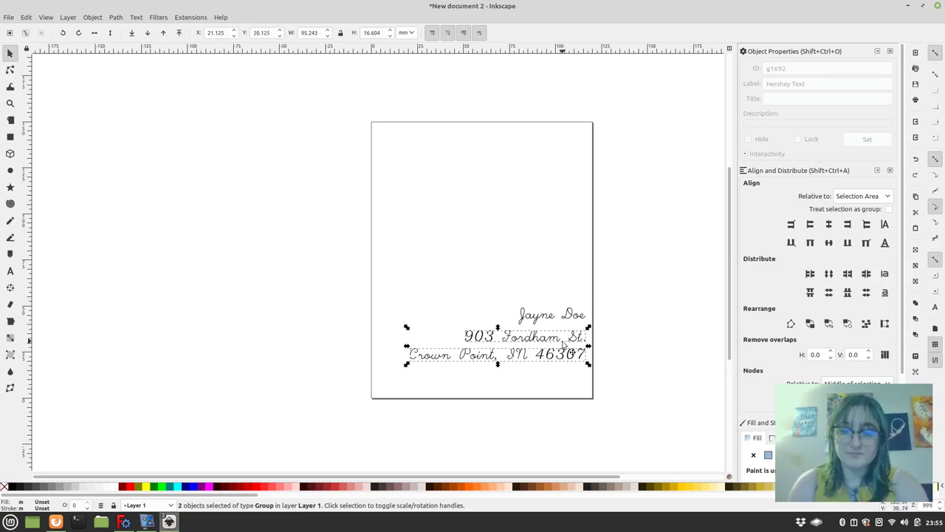
key(Up)
click(636, 333)
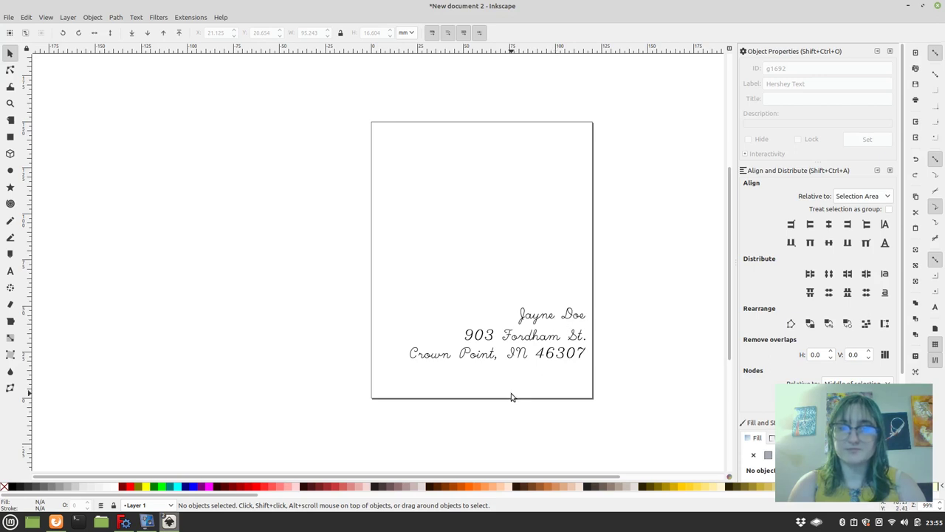
- Select all three lines and make the vertical gaps between them equal
drag(599, 379, 235, 224)
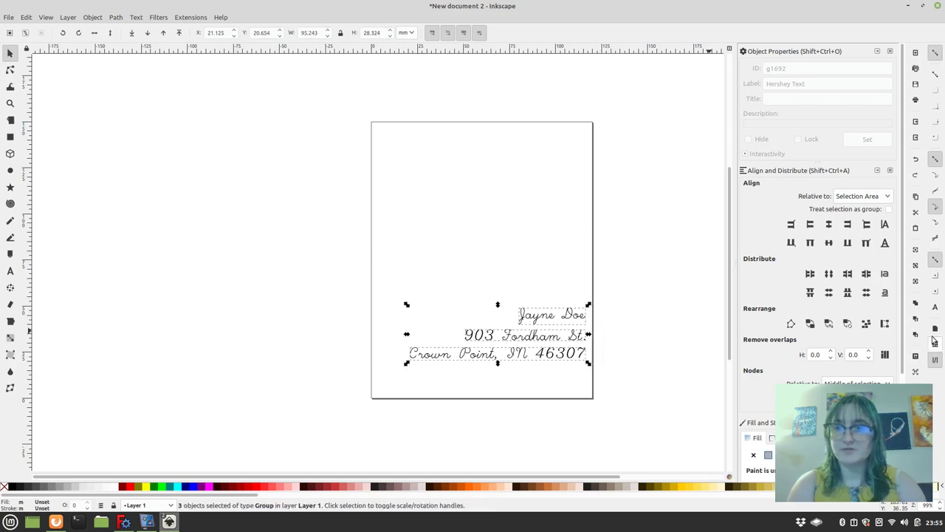
click(847, 293)
click(595, 263)
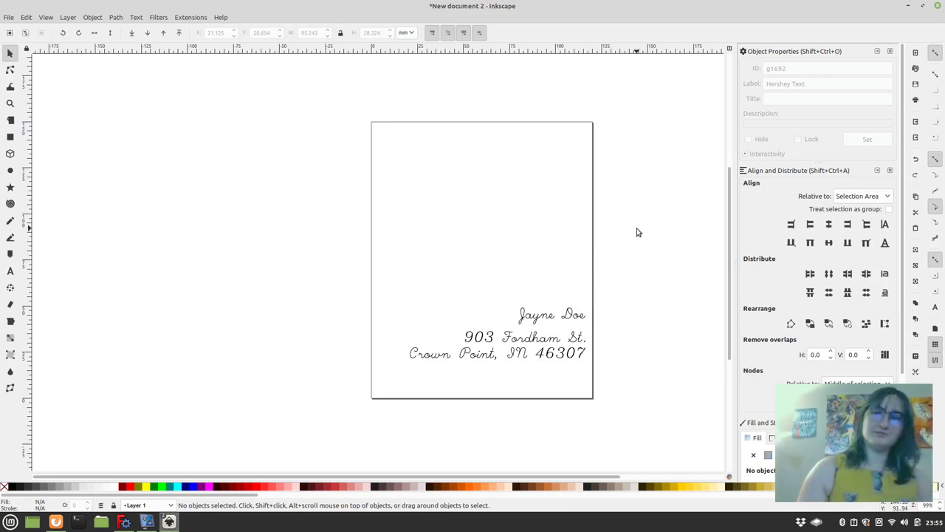
drag(637, 392, 362, 291)
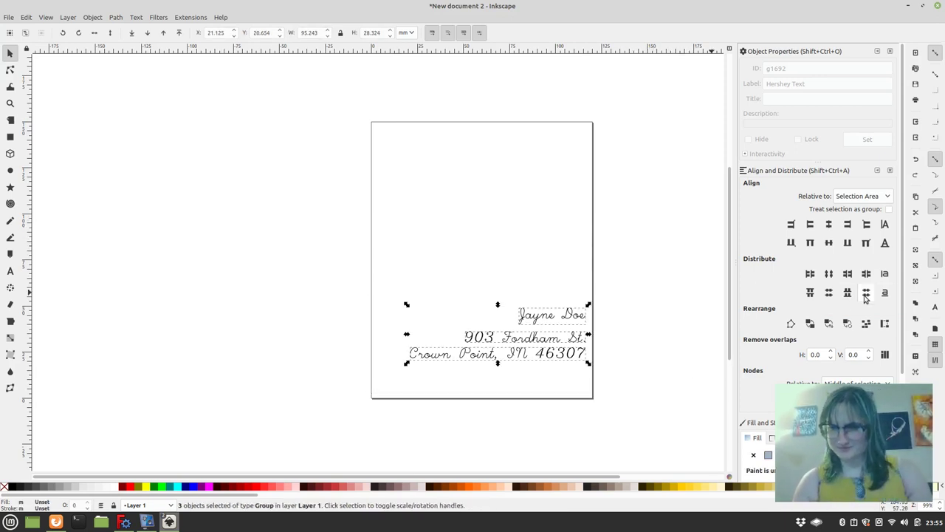
click(811, 293)
click(648, 358)
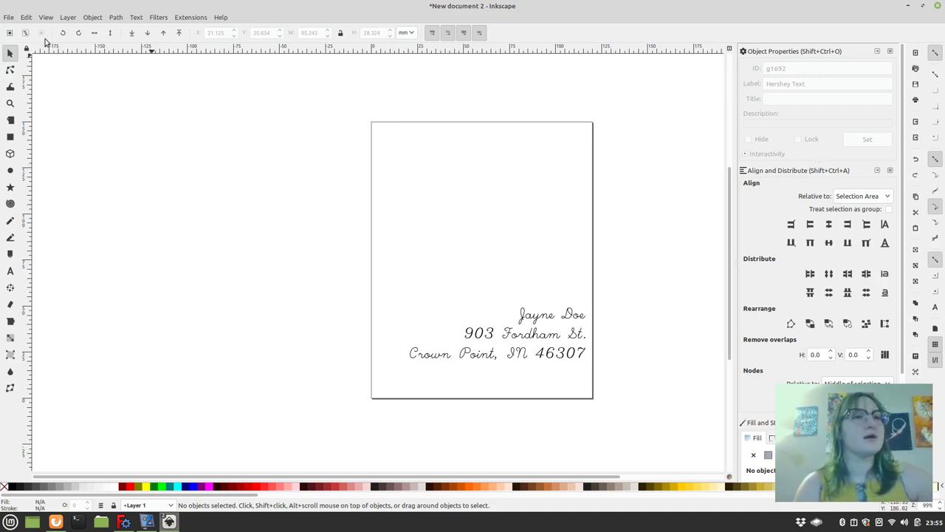
- In Save As, browse to the Doesitpenplot/Address a letter folder
click(12, 18)
click(48, 99)
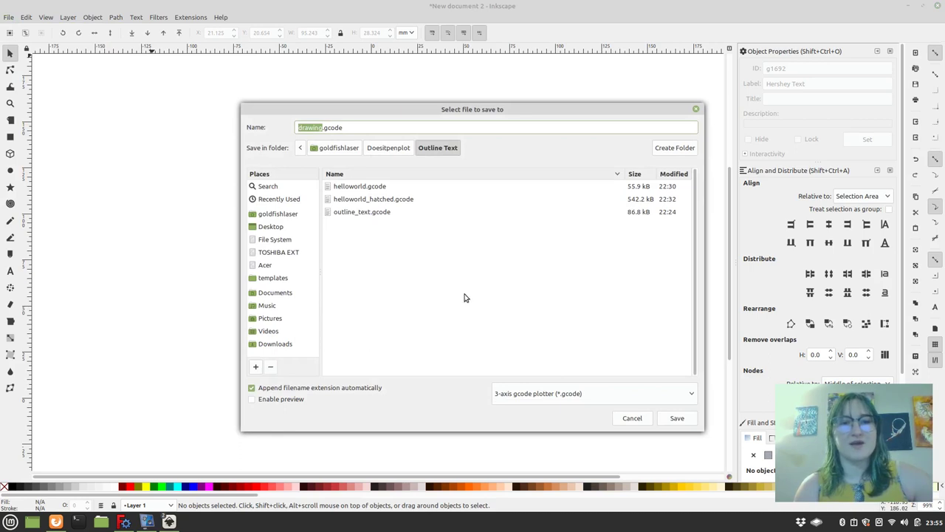
click(398, 151)
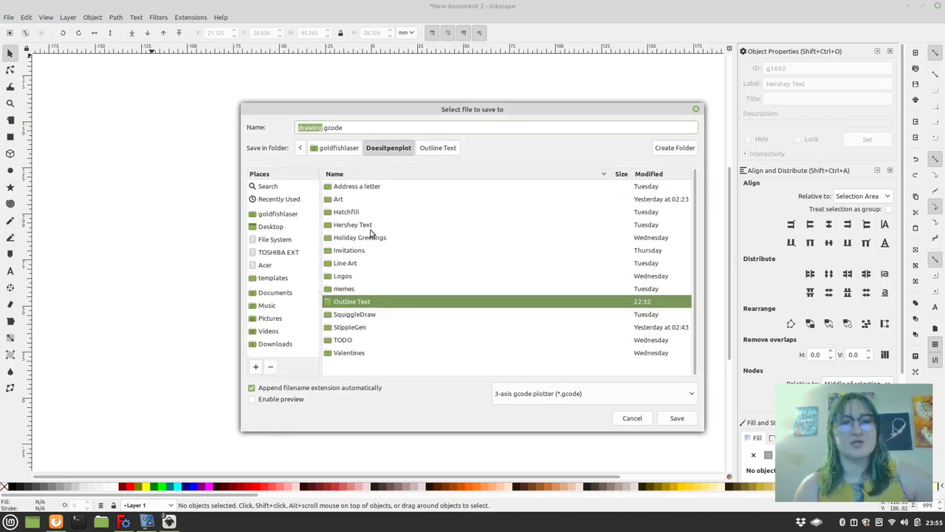
double_click(361, 226)
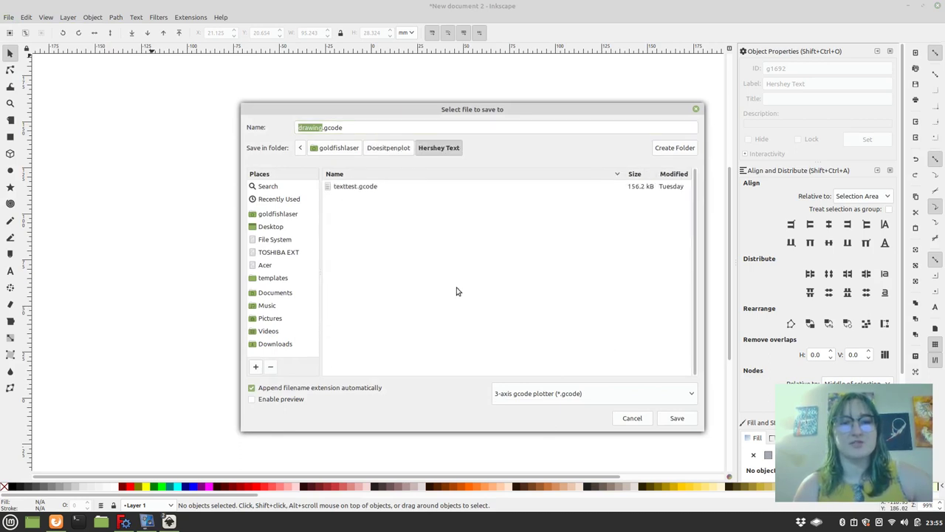
text(ad)
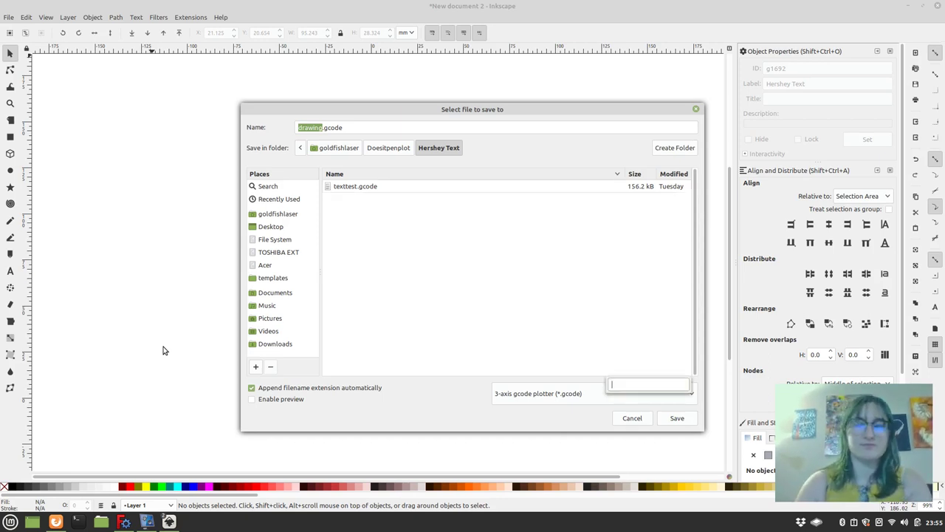
click(384, 147)
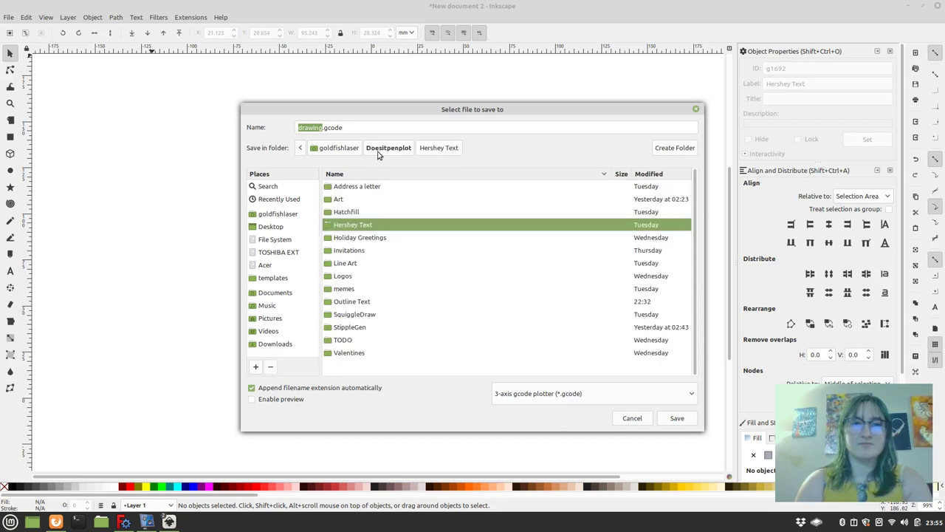
double_click(362, 187)
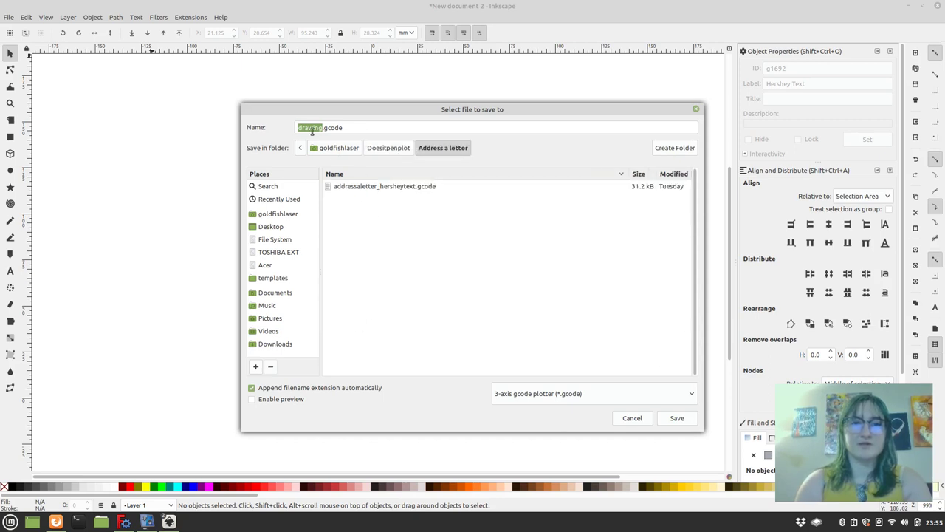
- Save as addressaletter2 in 3-axis gcode plotter format, accepting the GcodePlot settings
click(321, 127)
double_click(320, 127)
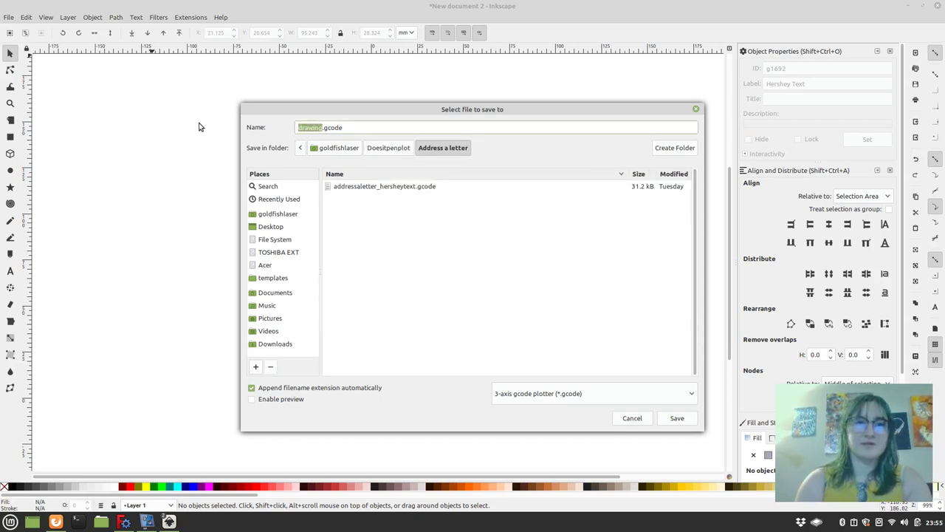
text(addressaletter)
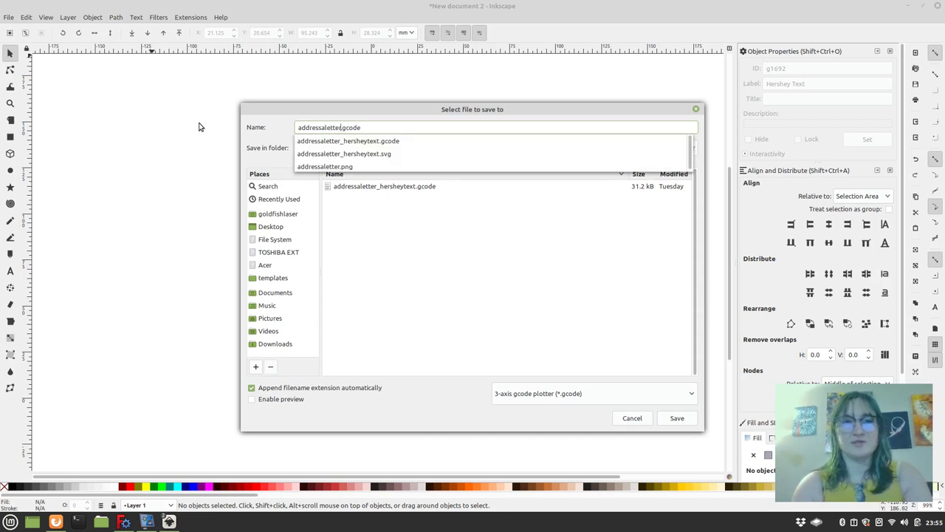
text(2)
click(676, 421)
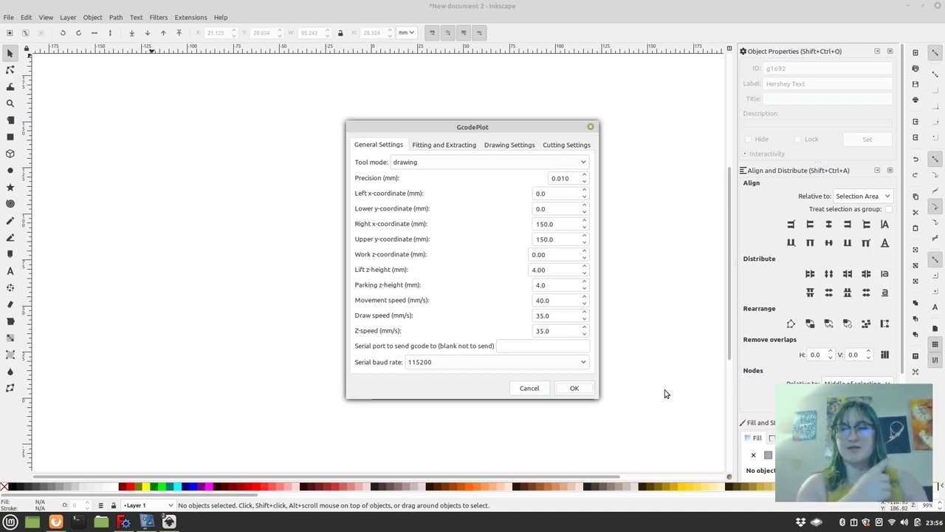
click(574, 389)
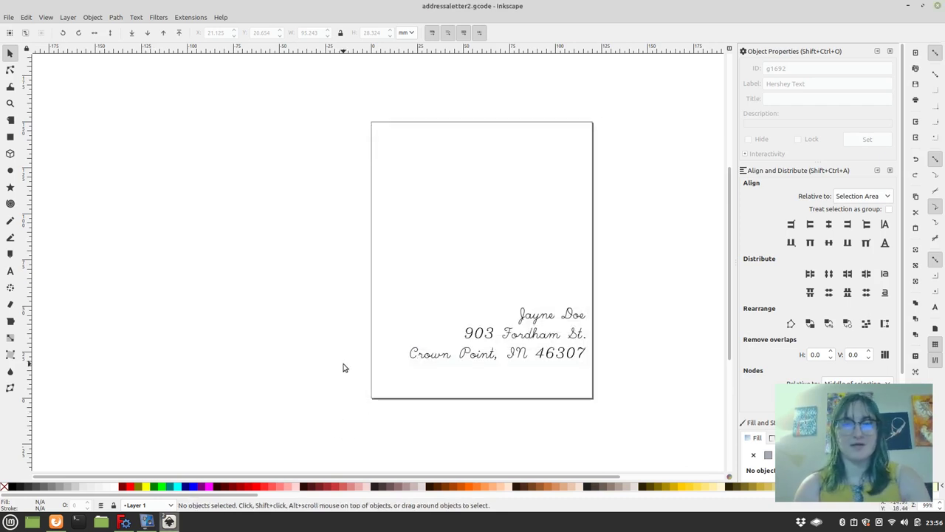
- Go to ncviewer.com in a new Firefox tab
click(56, 521)
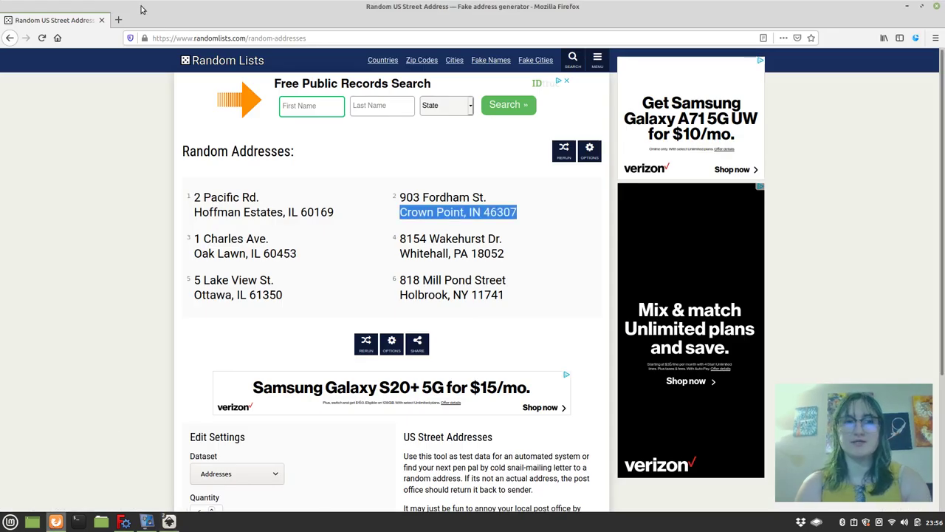
click(125, 22)
text(ncvie)
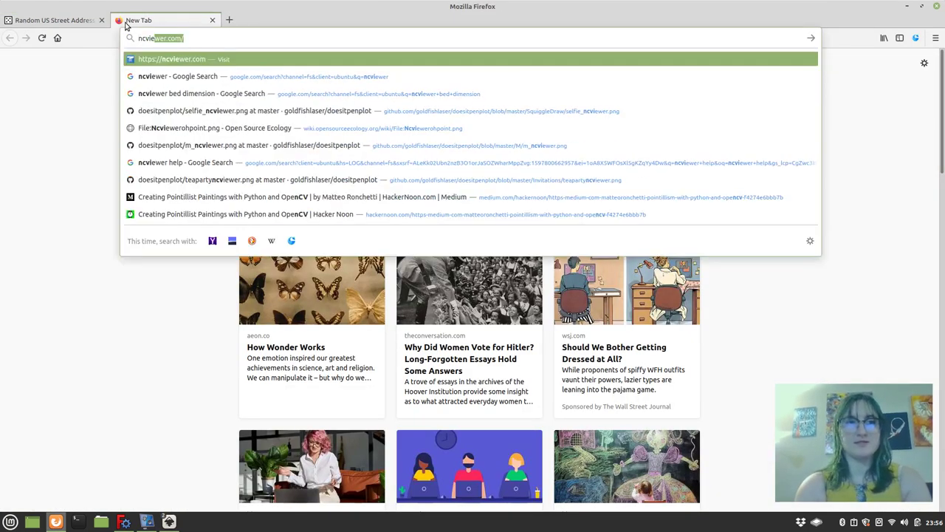
key(Return)
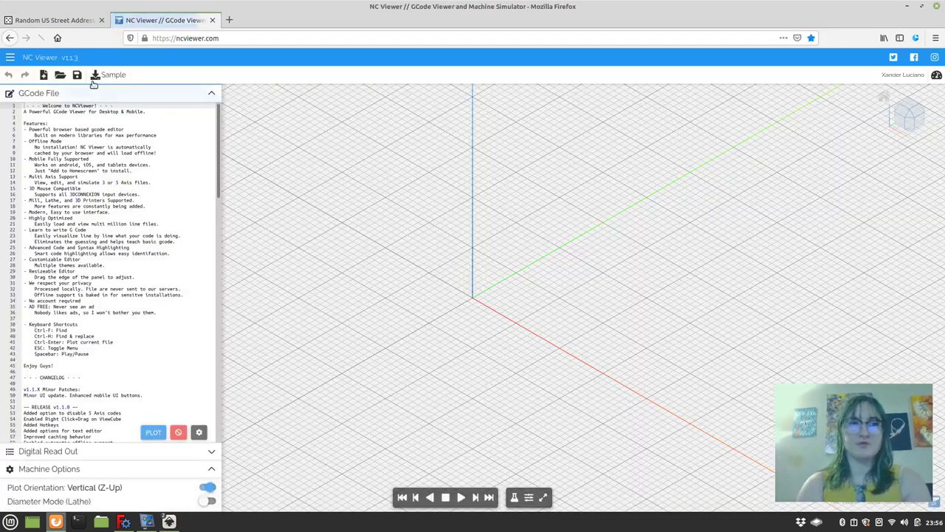
- Open addressaletter2.gcode from the Address a letter folder in NC Viewer
click(58, 77)
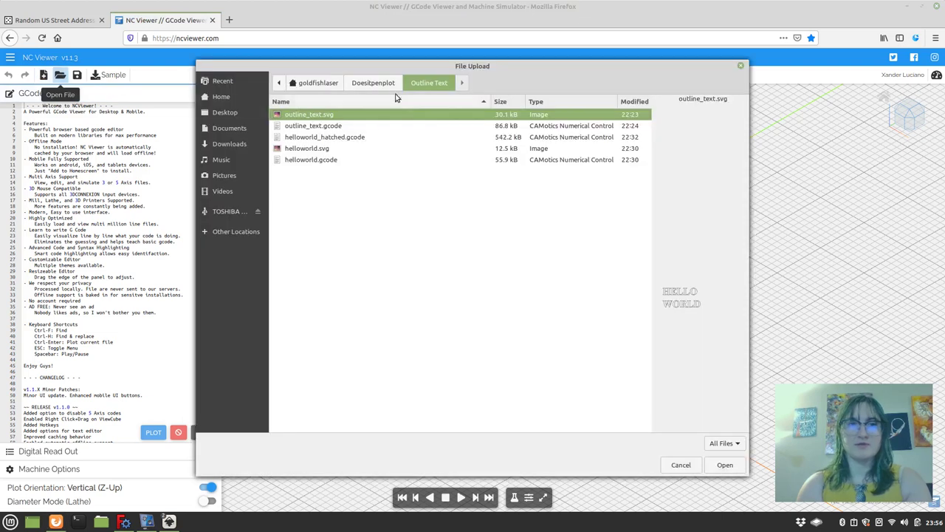
click(373, 83)
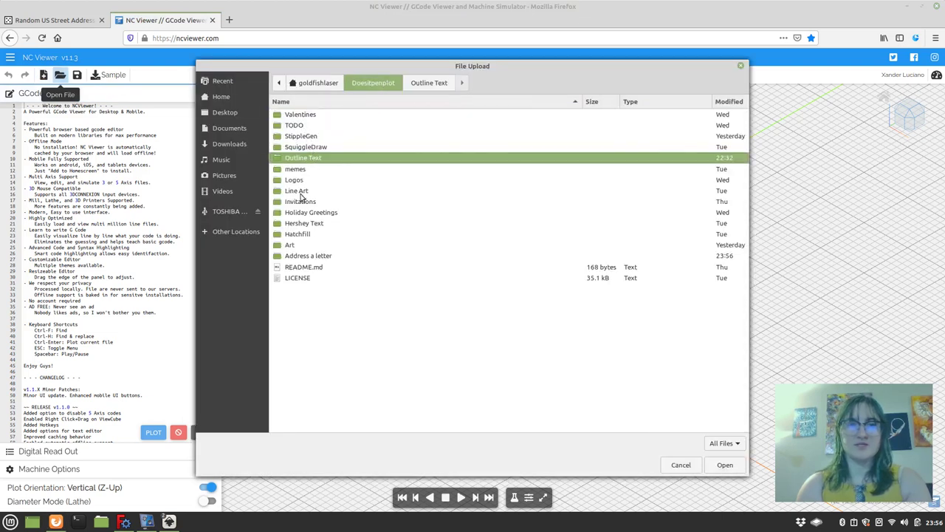
double_click(302, 226)
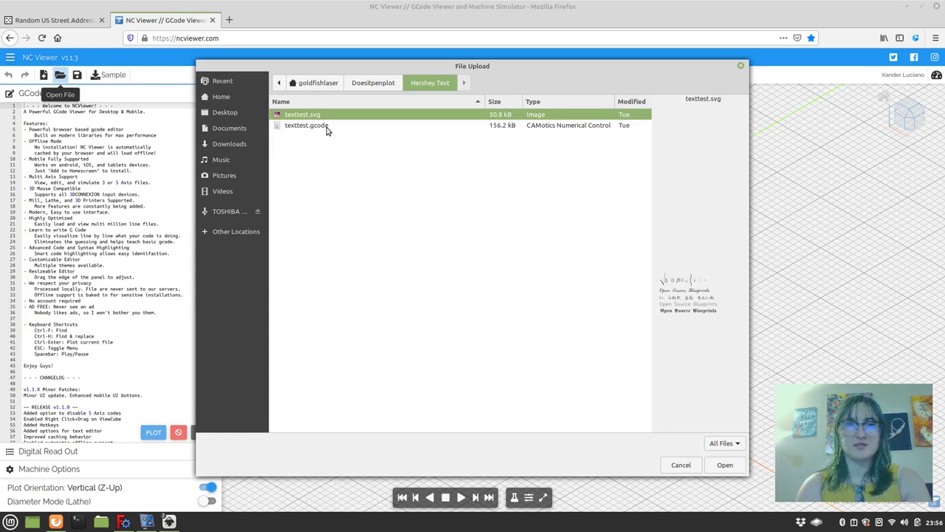
click(373, 83)
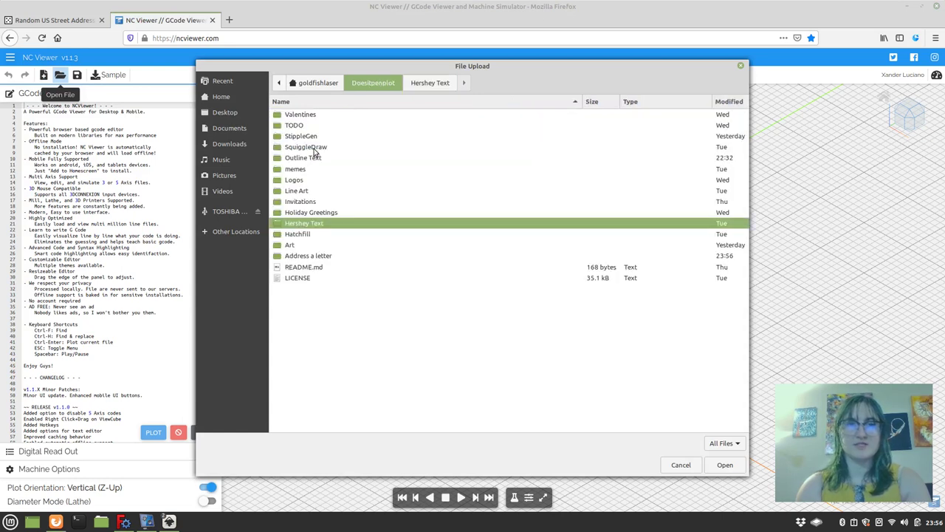
double_click(315, 256)
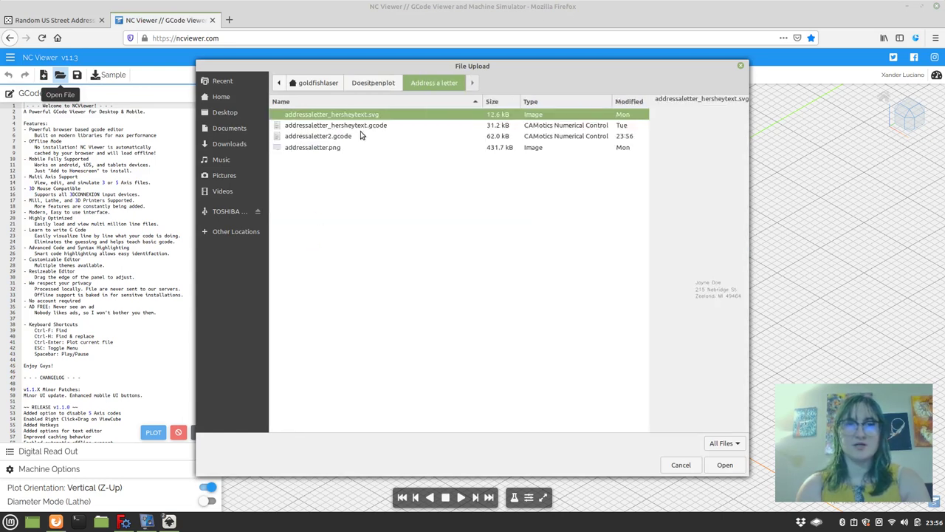
click(347, 138)
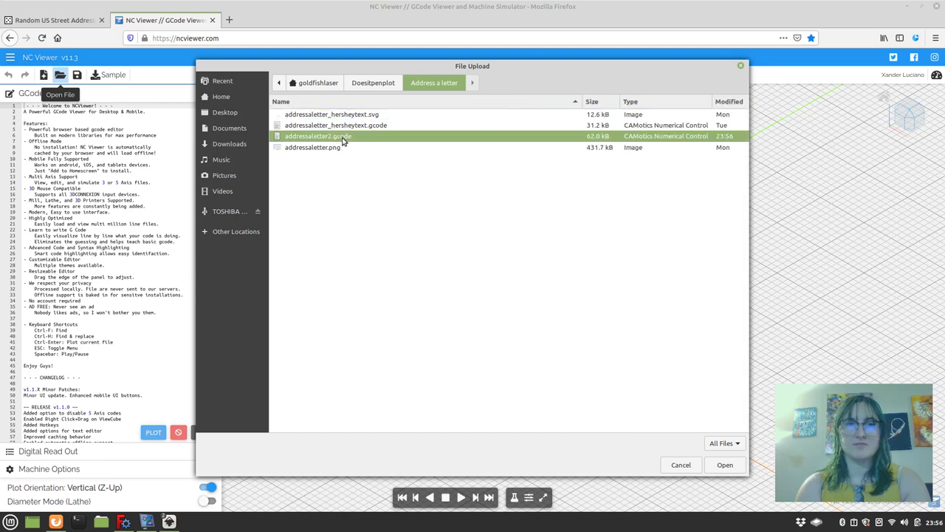
click(724, 465)
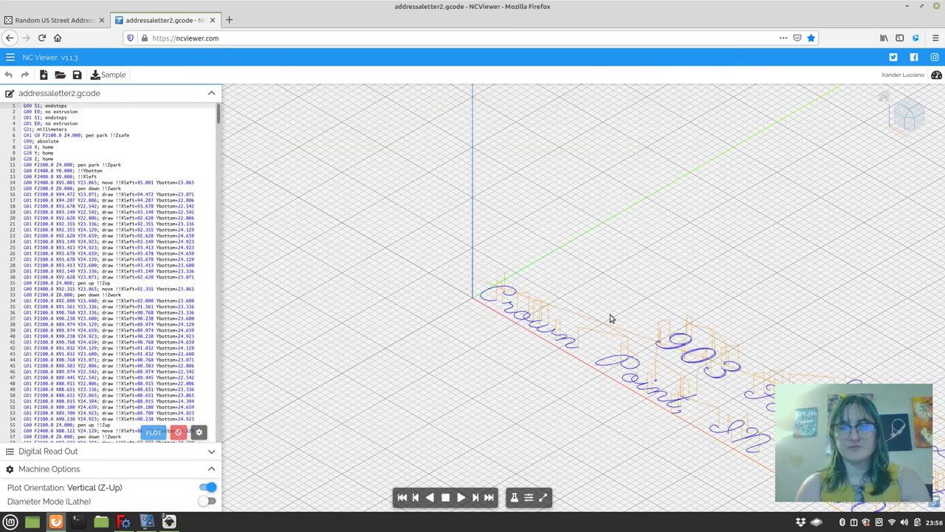
- Play the toolpath simulation and pause it around line 571 on the city line
scroll(610, 318, down, 5)
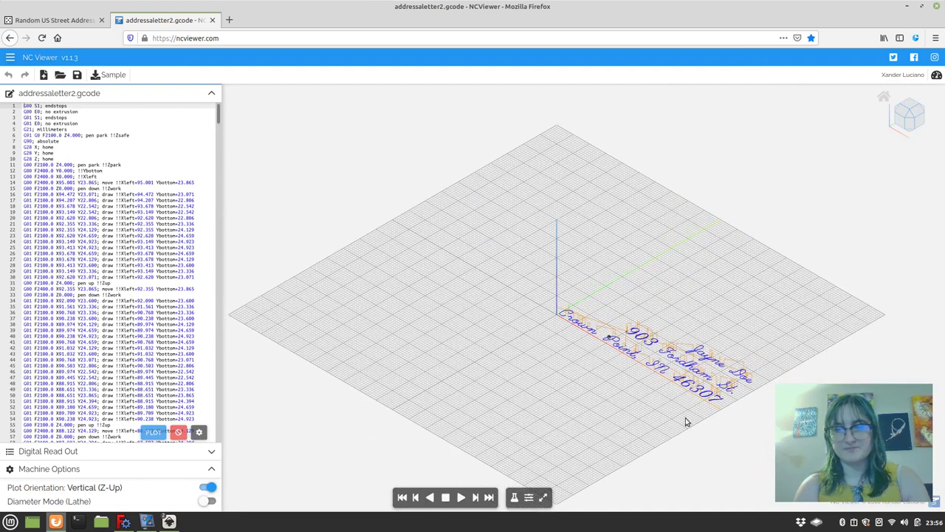
scroll(742, 440, up, 5)
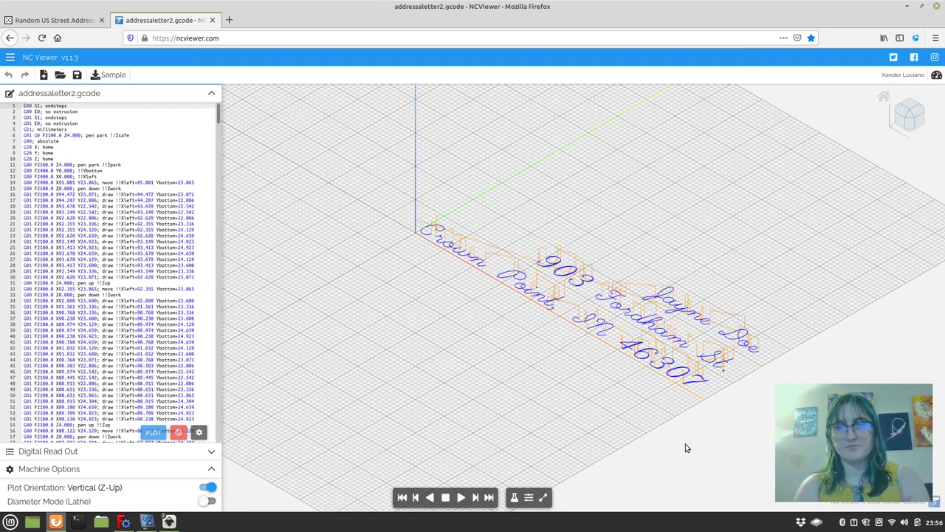
click(462, 498)
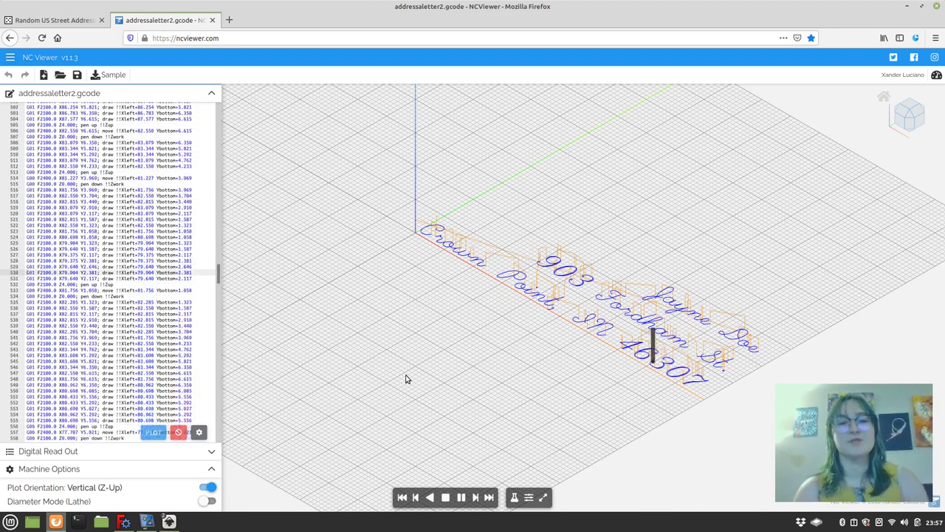
click(446, 498)
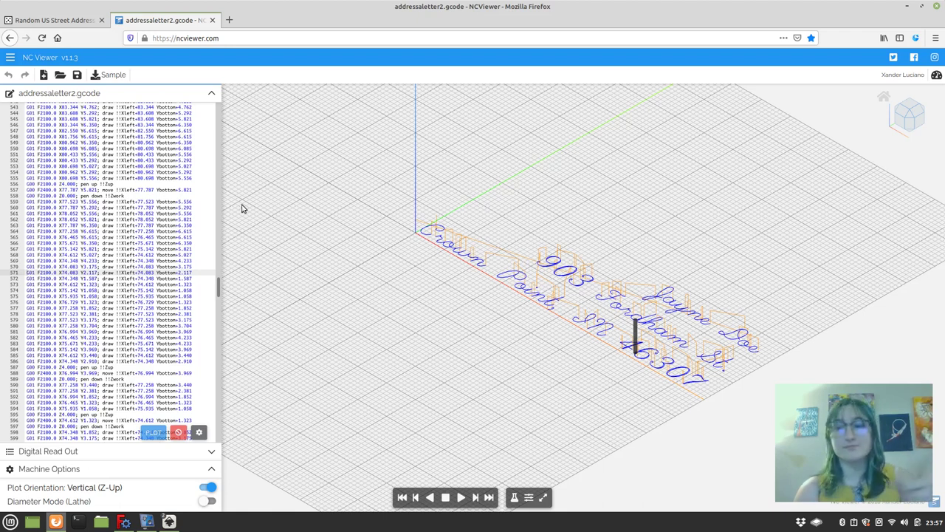
- Delete the three old address text lines from the Inkscape page
click(169, 521)
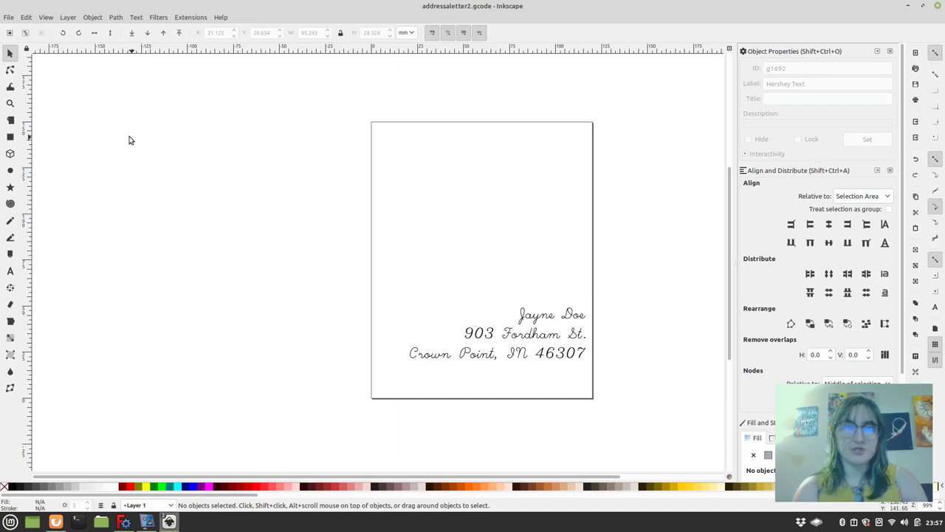
drag(252, 227, 617, 405)
key(Delete)
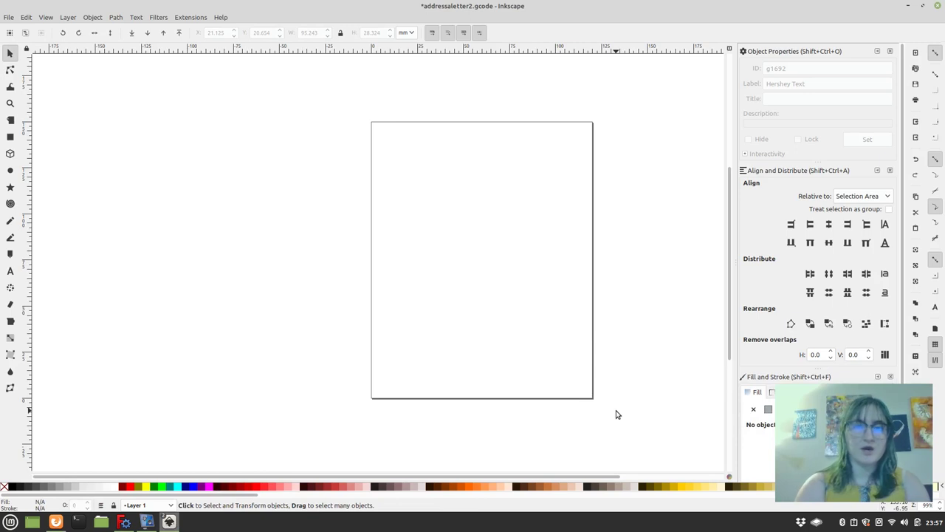
click(191, 16)
click(190, 16)
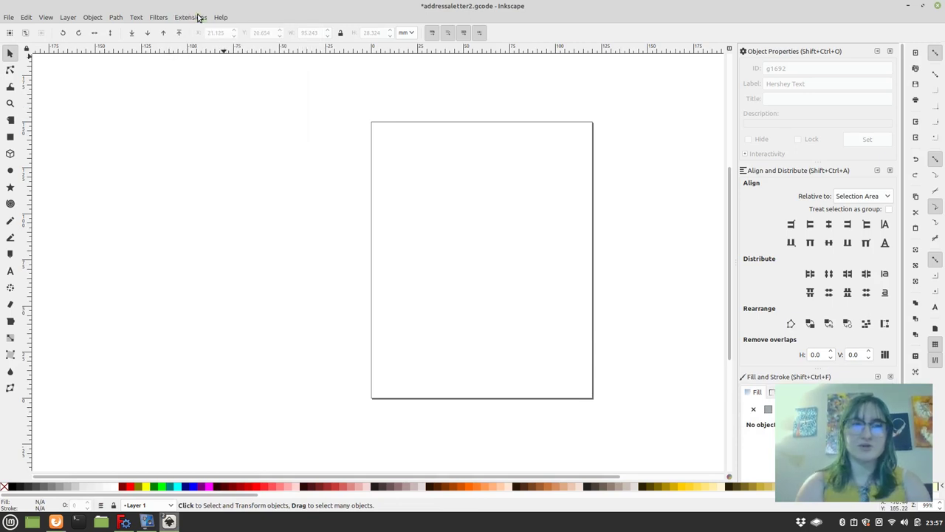
click(202, 19)
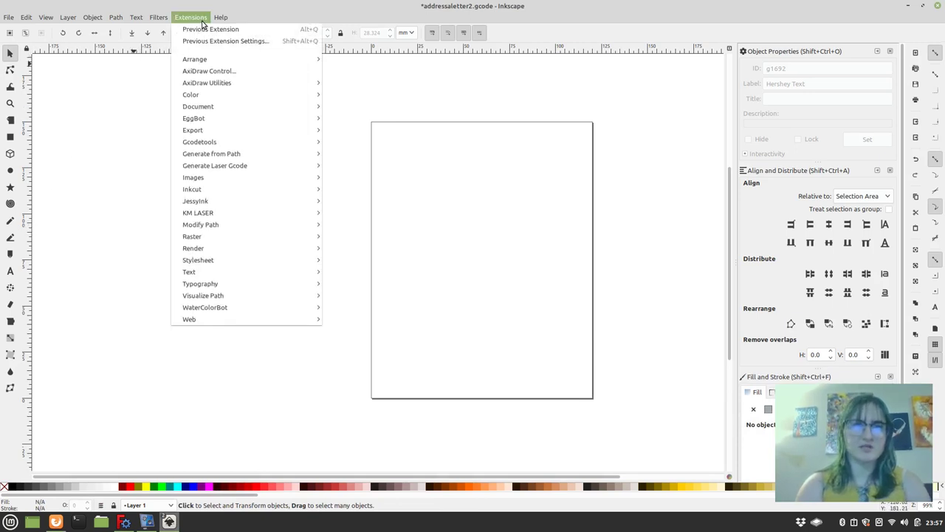
mouse_move(268, 212)
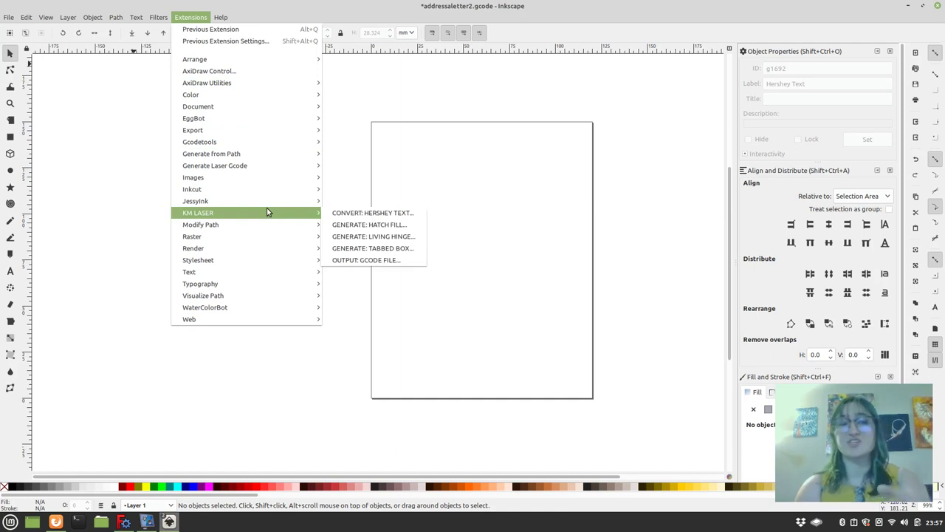
click(127, 212)
- Draw a flowed text frame over the lower page and copy the second random address in Firefox
click(11, 270)
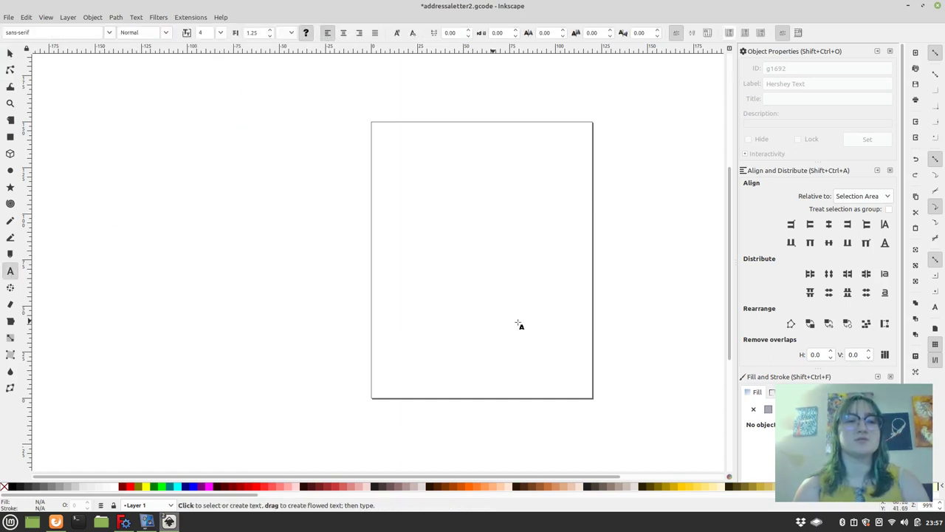
drag(374, 254, 630, 404)
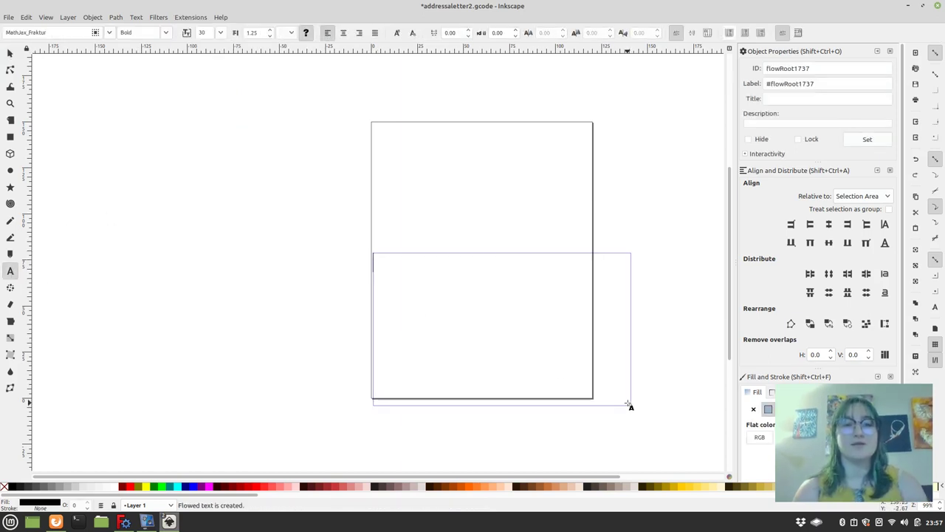
click(58, 522)
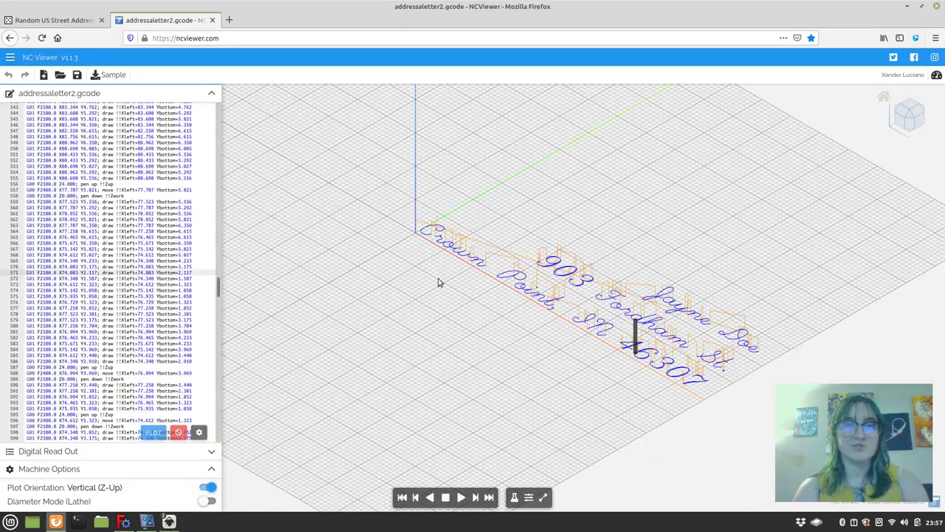
click(55, 20)
click(494, 209)
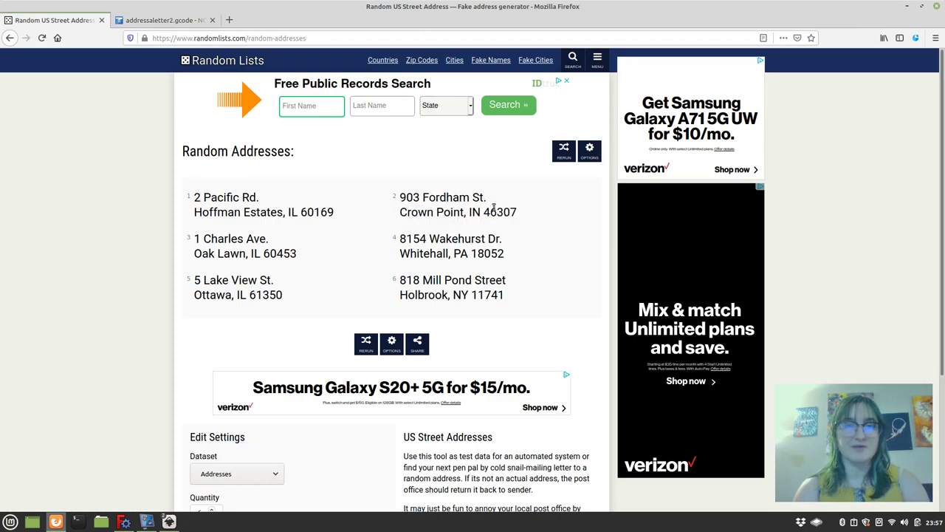
drag(529, 225, 398, 198)
key(ctrl+c)
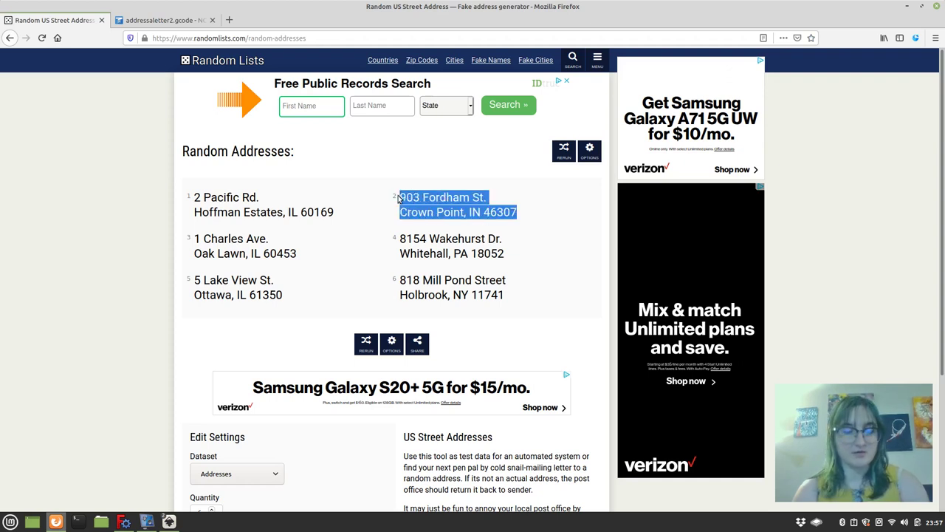
- Paste the copied two-line address into the frame and add an empty line above it
click(169, 522)
click(225, 476)
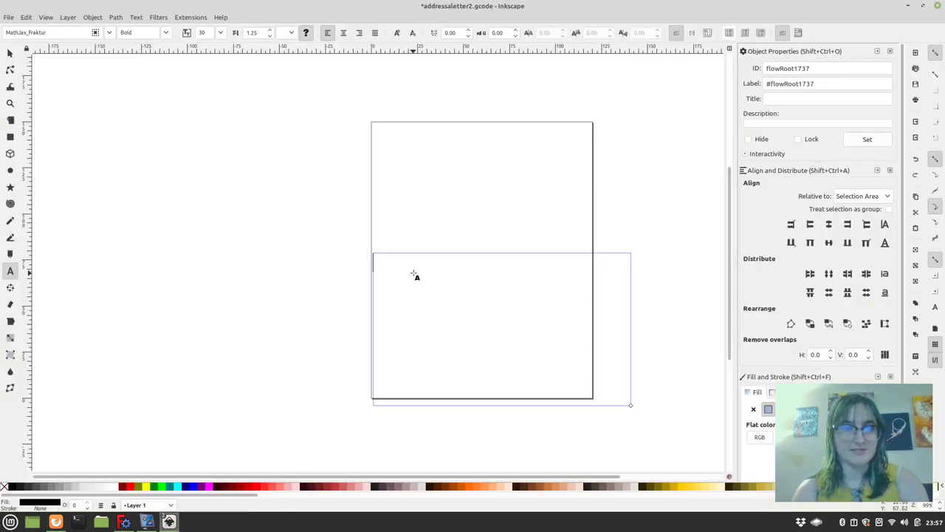
key(ctrl+v)
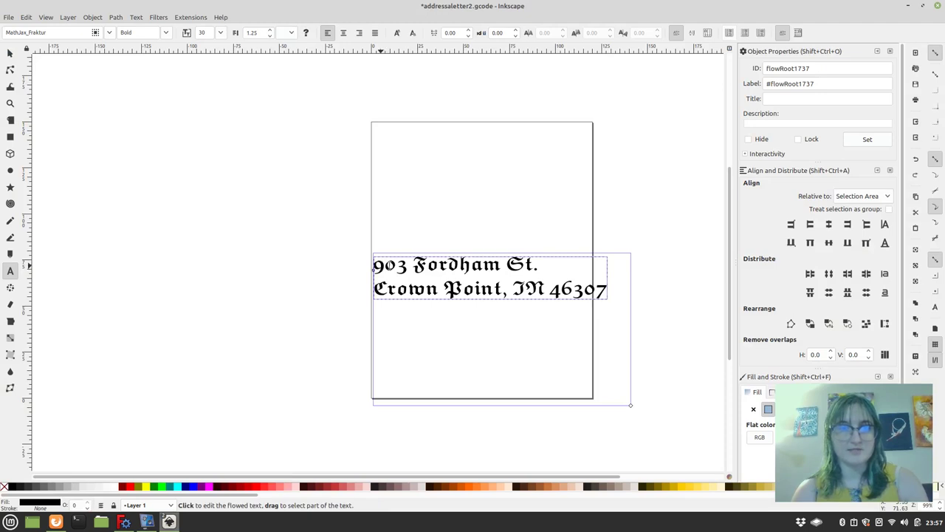
click(378, 268)
key(Return)
key(BackSpace)
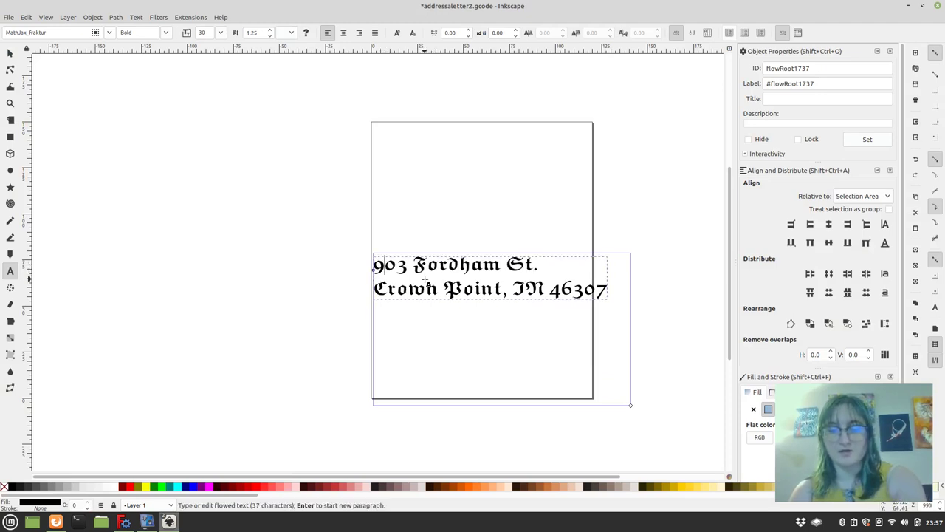
key(Left)
key(Return)
key(Escape)
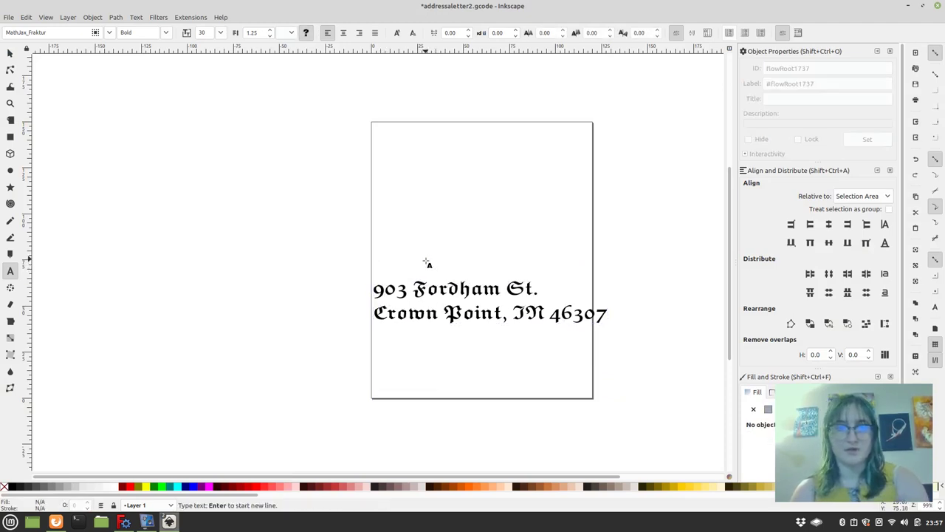
- Type the recipient's name as the first line, then scale the text block down
click(397, 294)
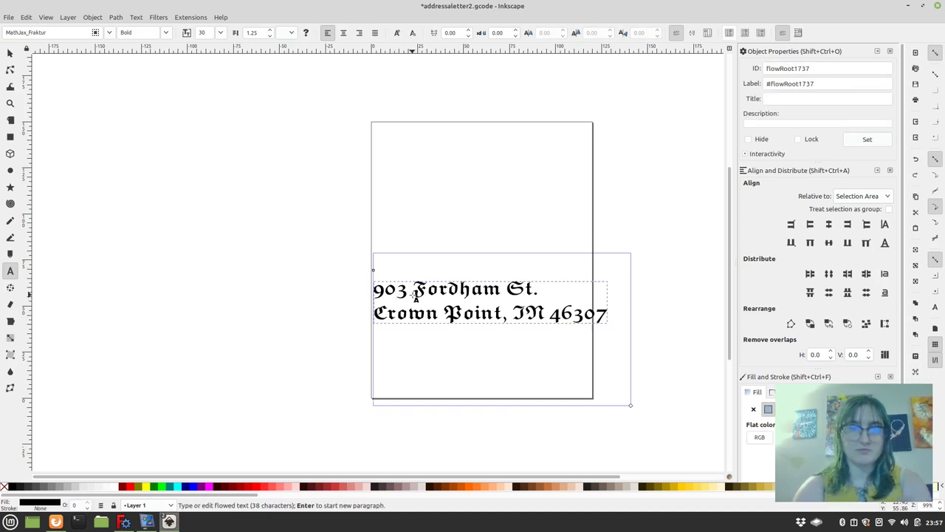
text(Jayn)
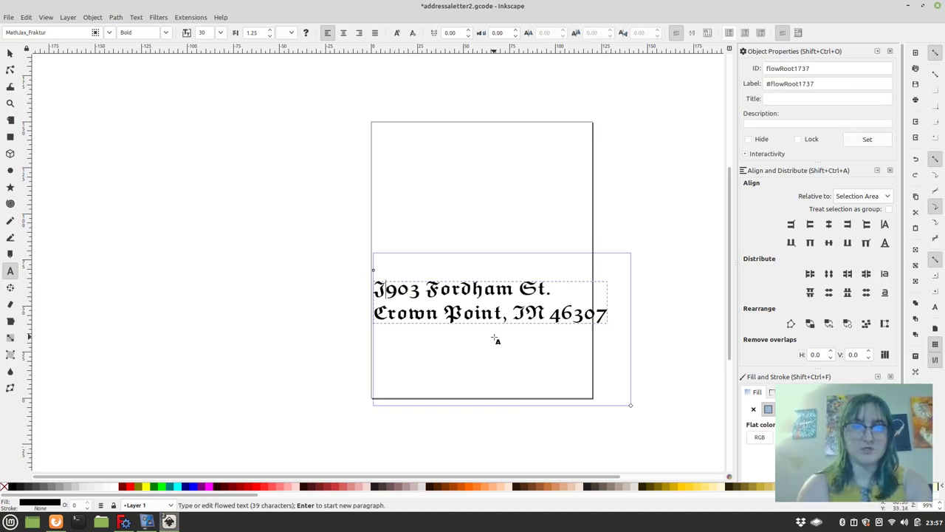
text(e Doe)
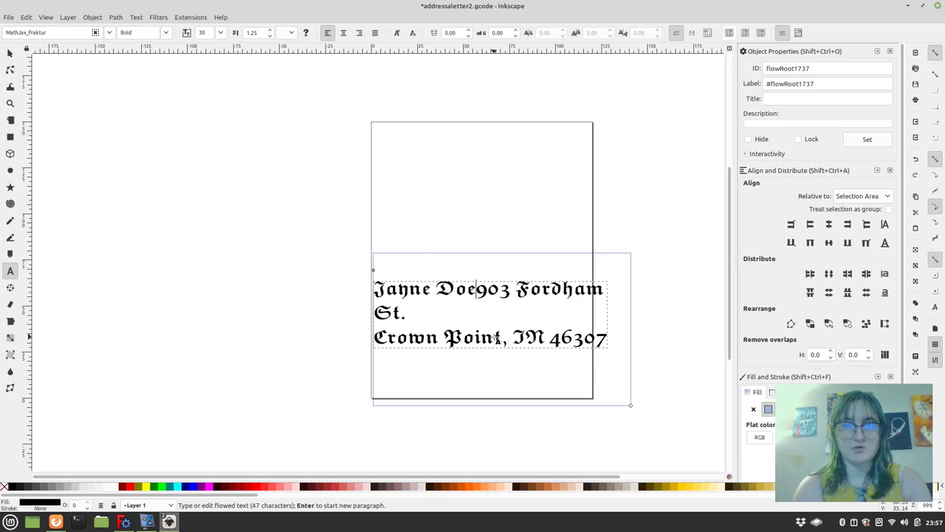
key(Return)
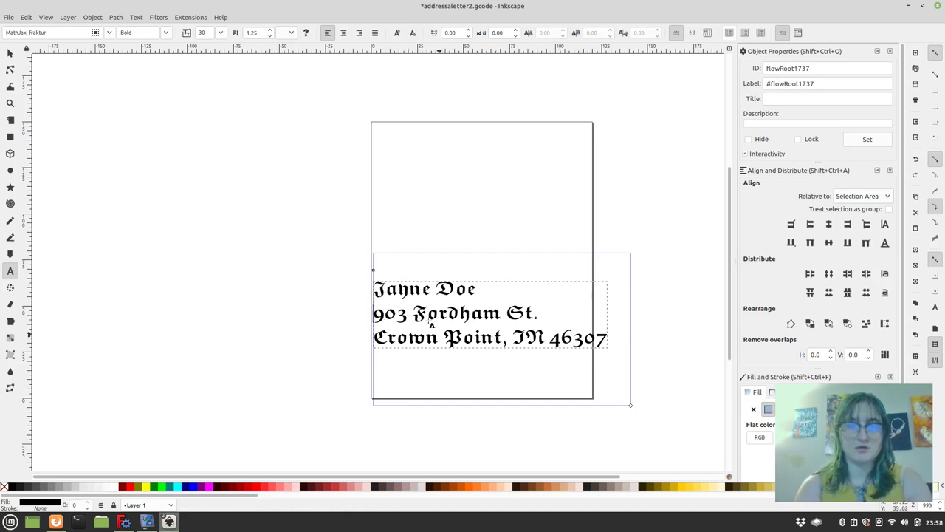
click(10, 54)
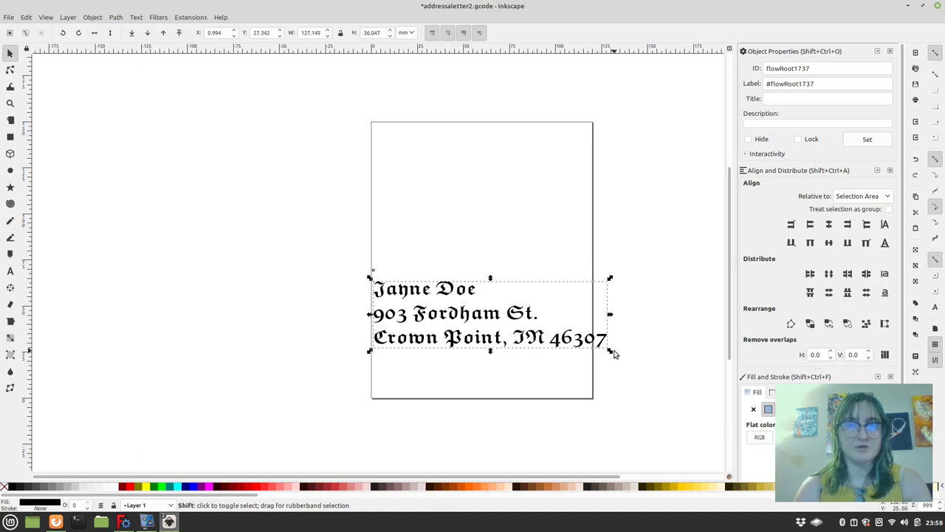
drag(612, 352, 586, 342)
- Run KM LASER's Hershey Text on the address with the EMS Osmotron font face, previewed and applied
click(639, 370)
key(ctrl+a)
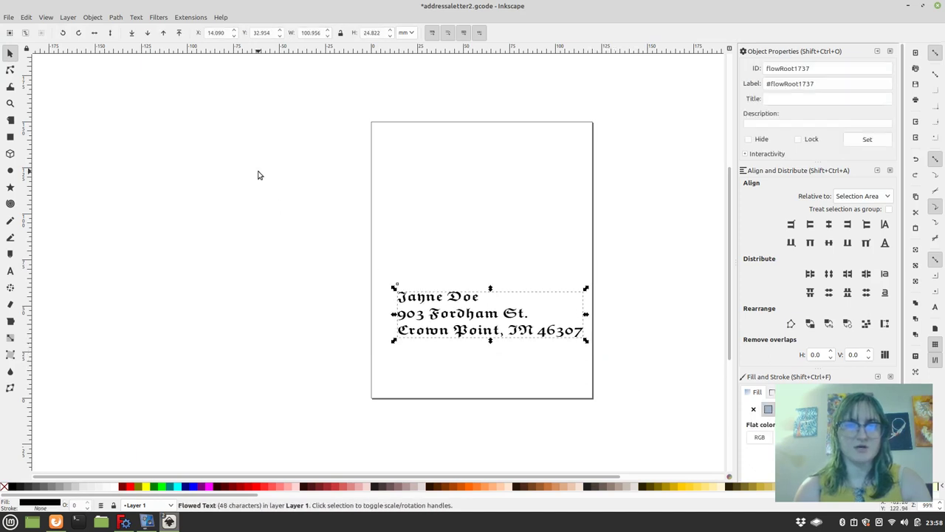
click(180, 15)
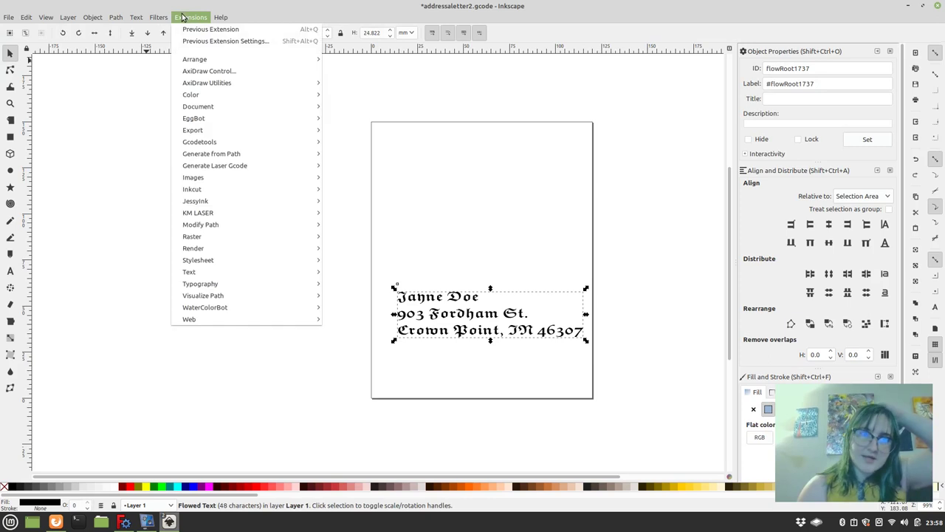
mouse_move(216, 215)
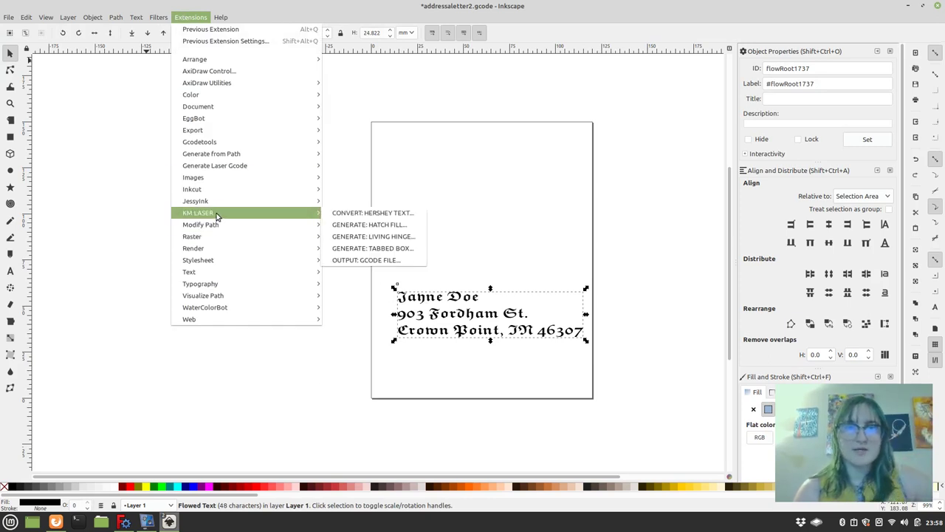
click(397, 213)
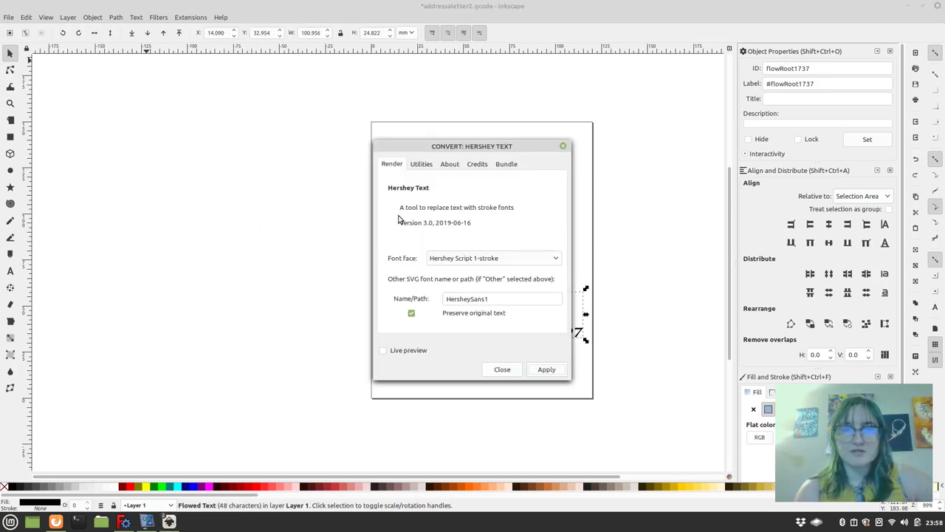
drag(488, 148, 280, 100)
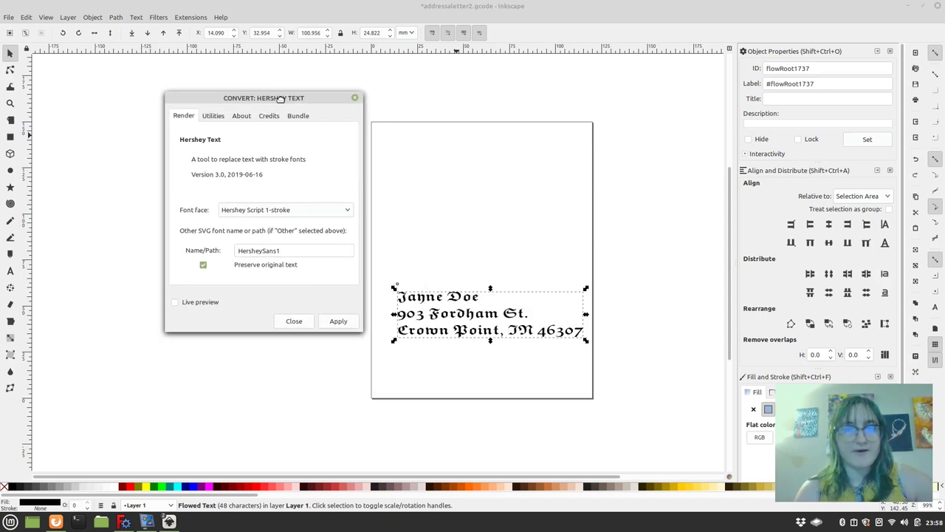
click(308, 212)
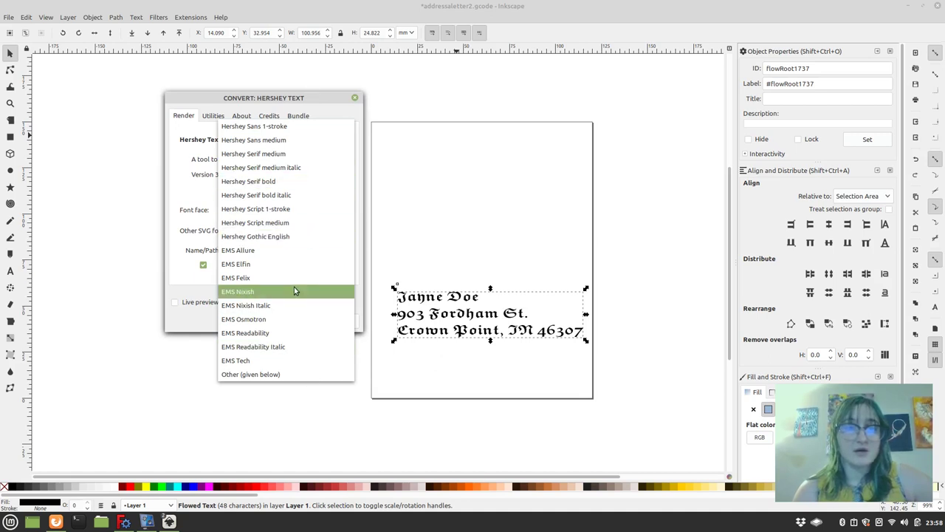
click(294, 318)
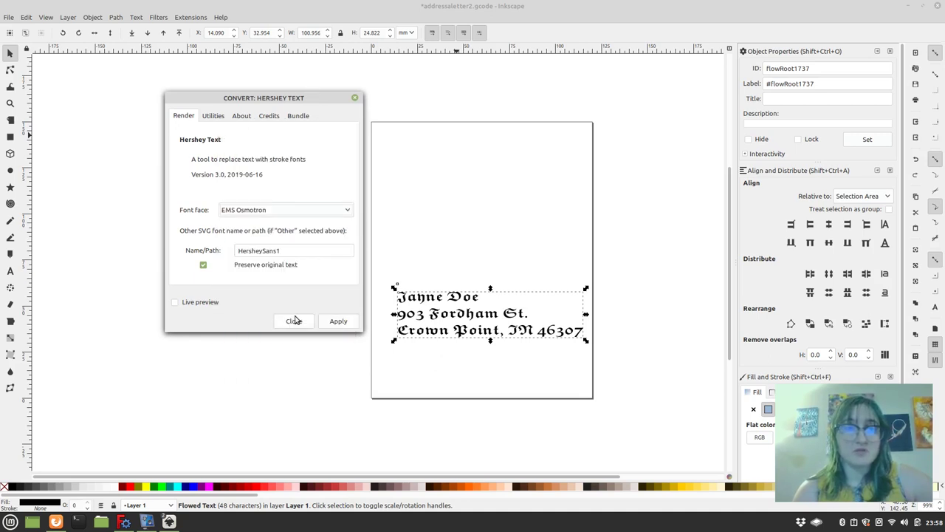
click(176, 303)
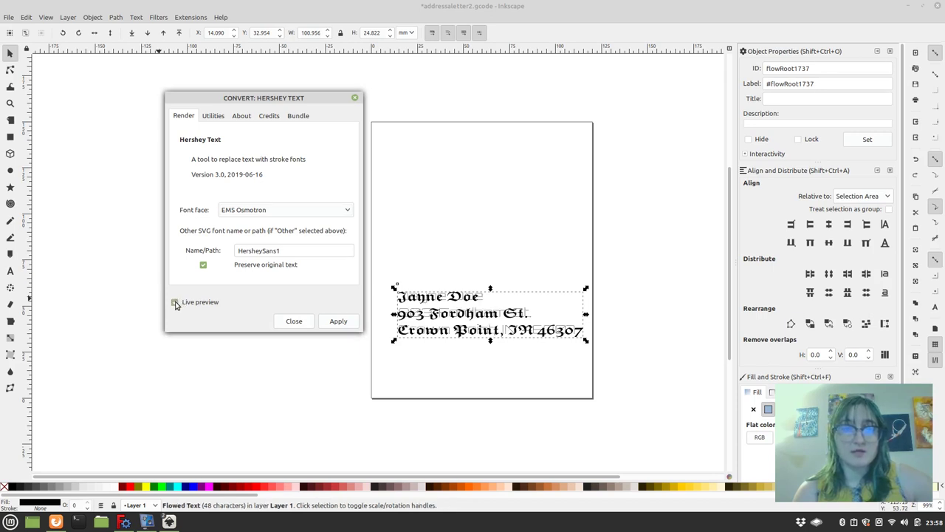
click(331, 322)
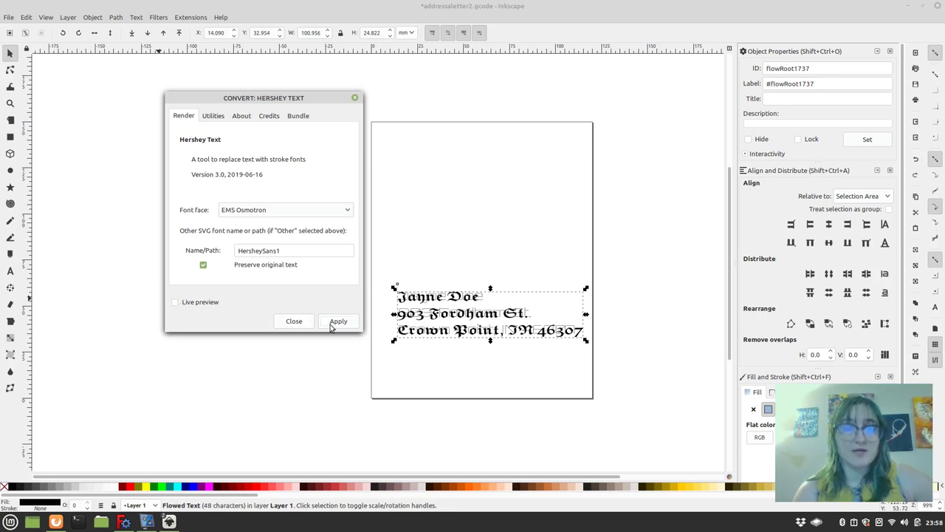
click(354, 97)
- Move the stroke-font group aside and delete the original Fraktur address text
click(424, 350)
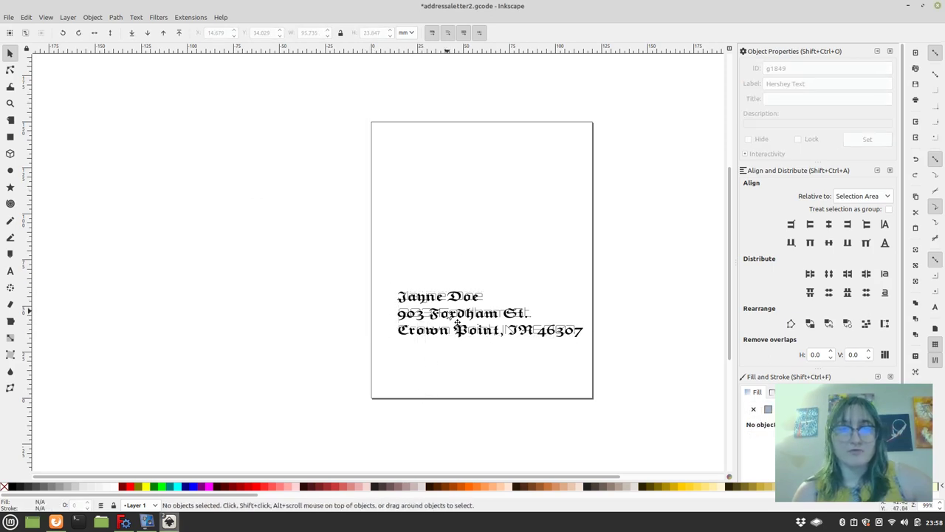
mouse_move(446, 319)
mouse_down()
mouse_move(556, 355)
mouse_move(483, 416)
mouse_move(457, 343)
mouse_move(436, 322)
mouse_move(483, 313)
mouse_up()
key(Escape)
click(440, 319)
key(Delete)
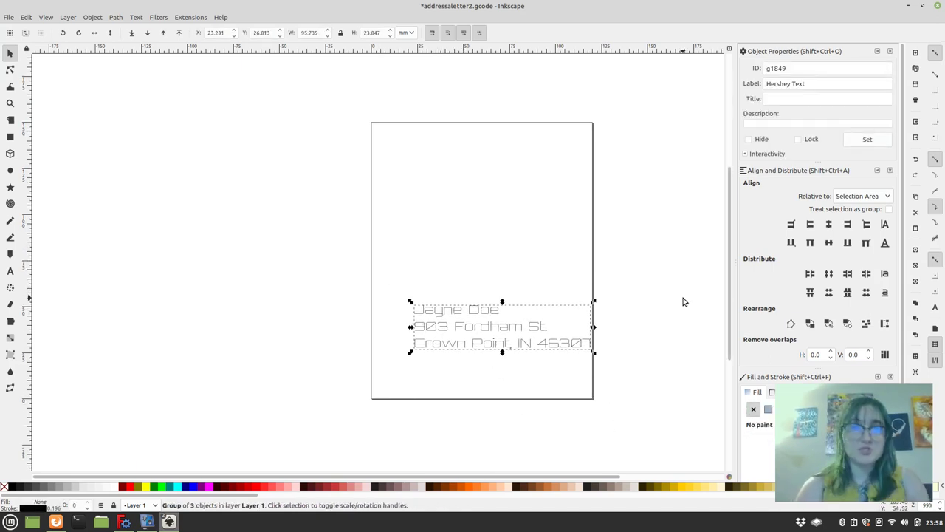
- Nudge the EMS Osmotron address group slightly into its final position
click(422, 281)
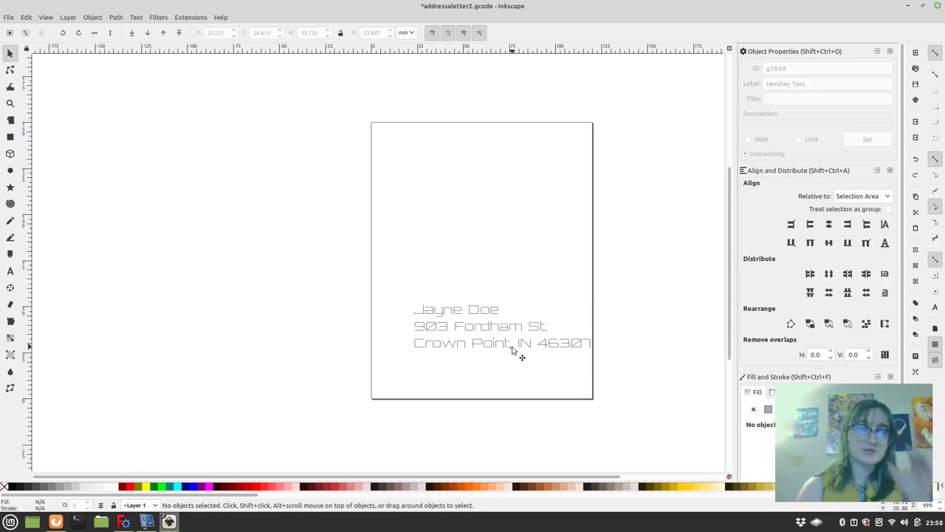
drag(517, 354, 509, 355)
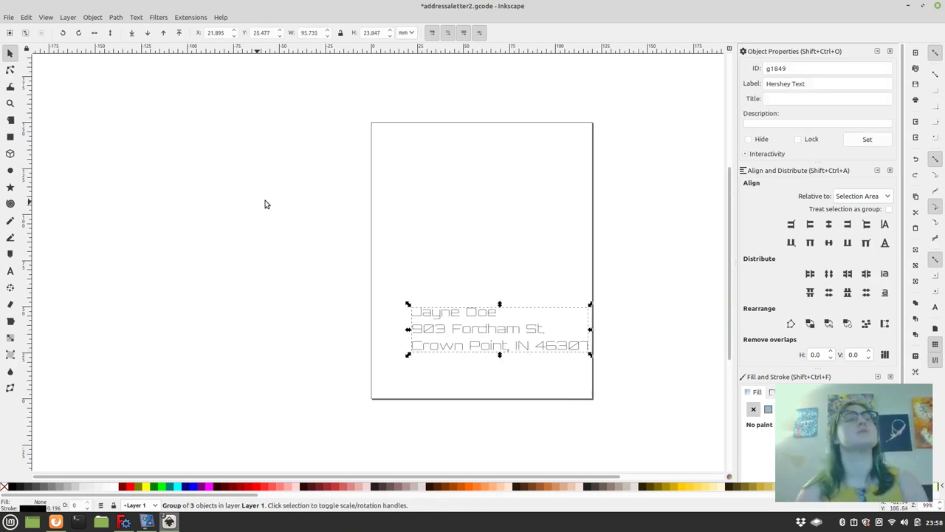
click(165, 195)
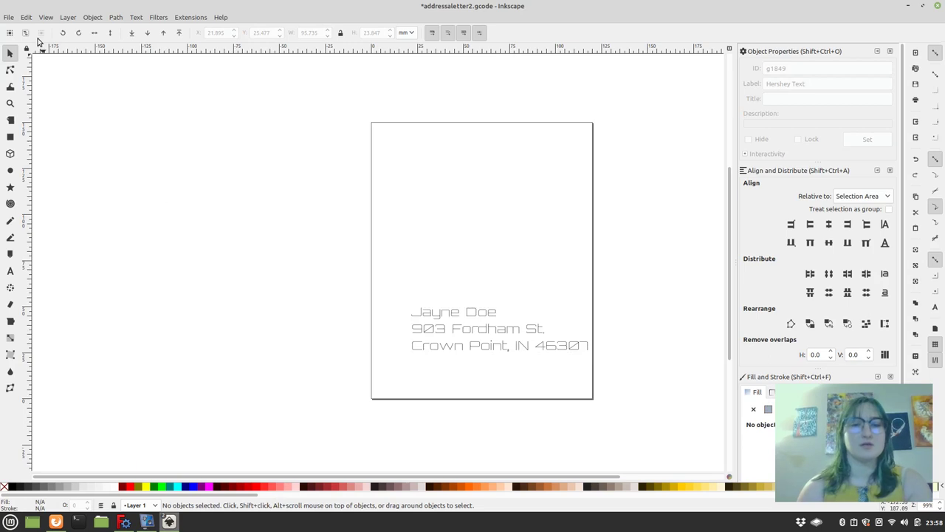
click(8, 17)
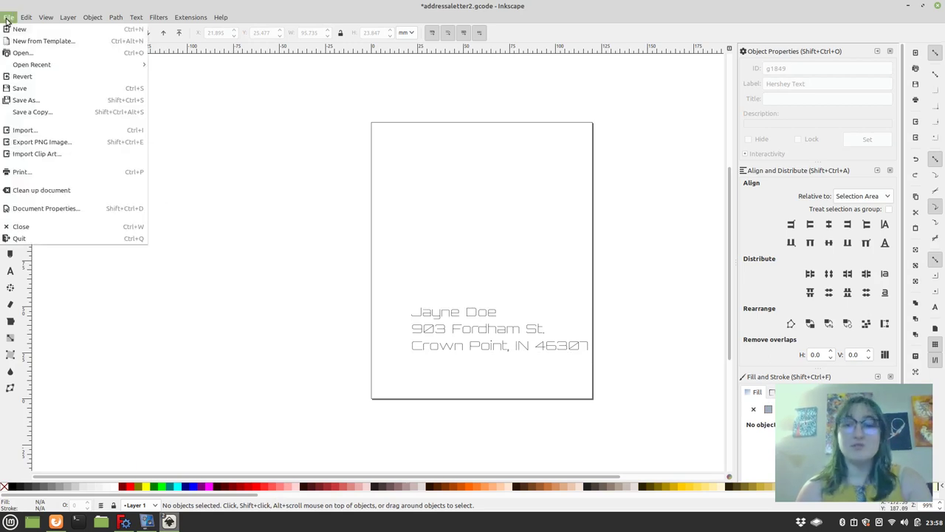